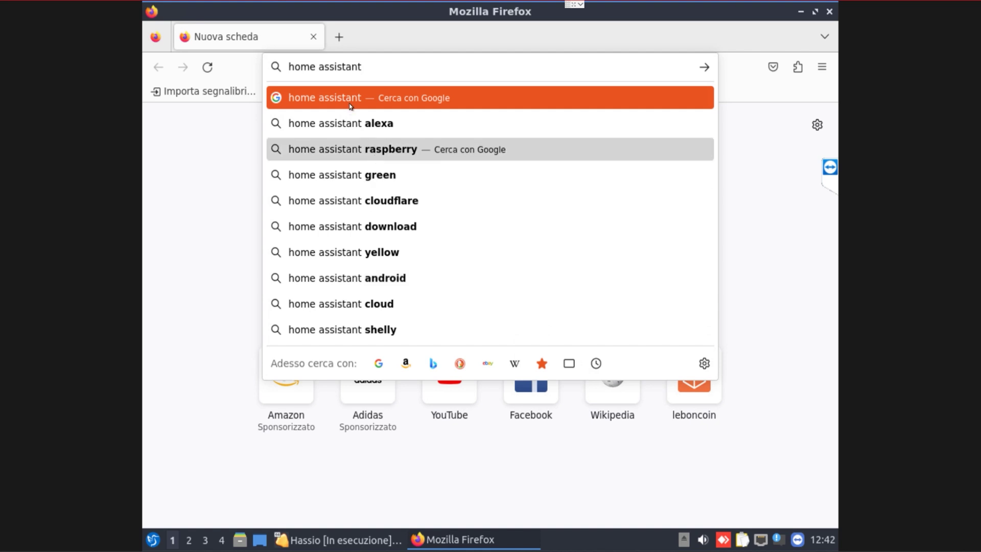
Search Google for "home assistant" and open the Installation page of the official home-assistant.io website
key(Return)
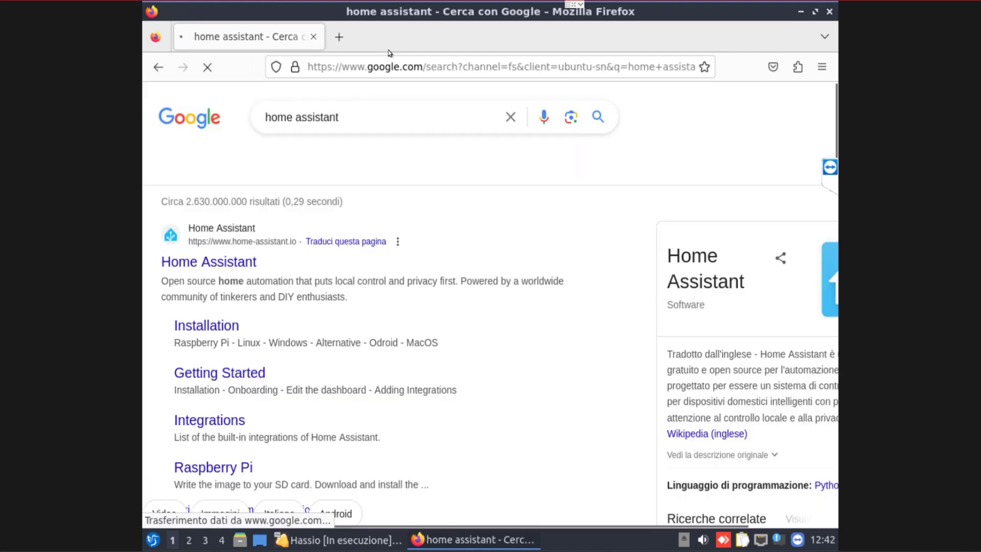
click(379, 62)
click(215, 263)
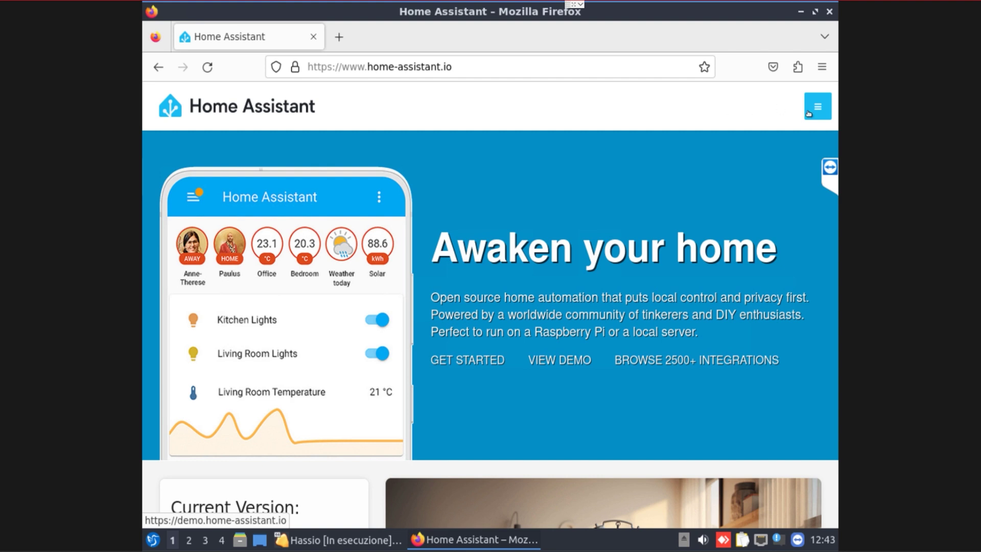
click(808, 113)
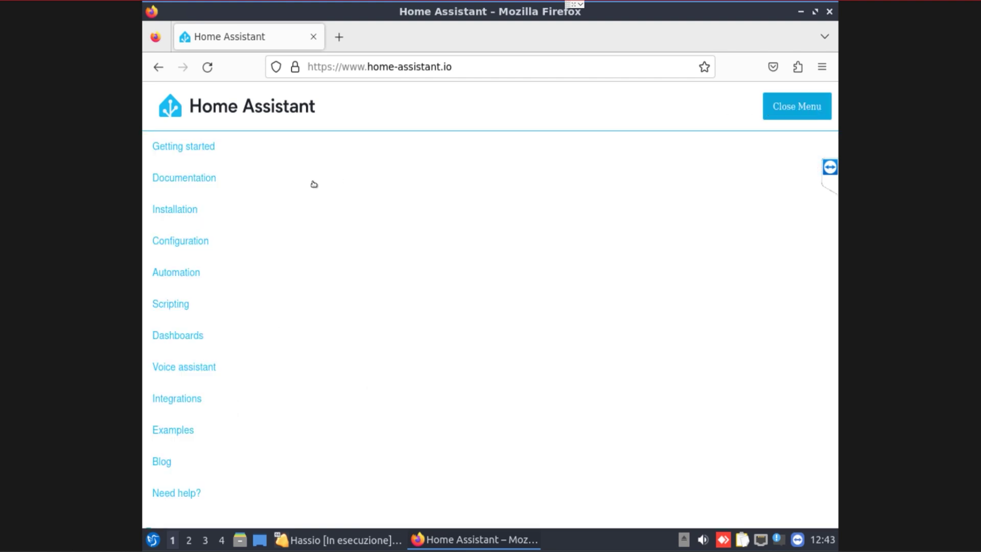
click(171, 211)
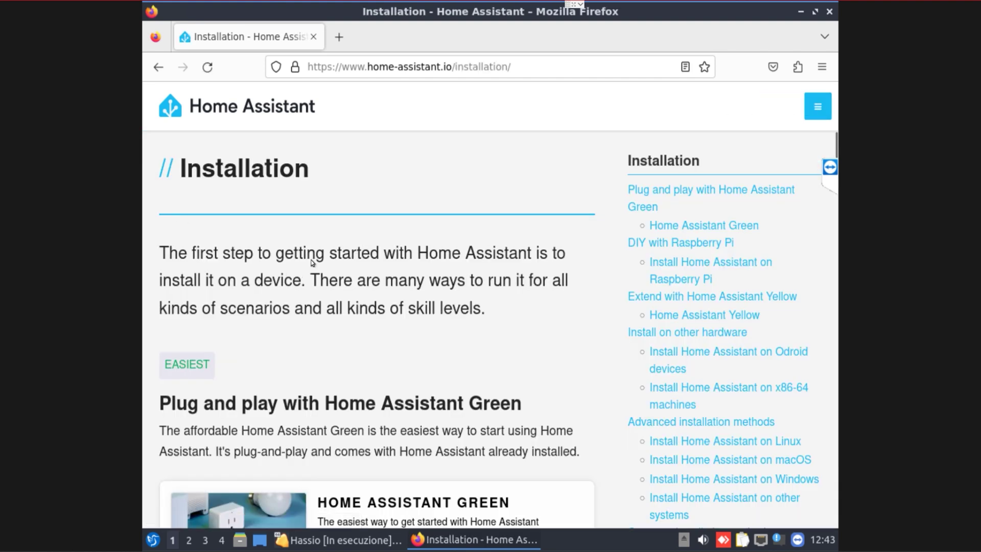
Review the Home Assistant installation options for the different devices and operating systems
scroll(312, 263, down, 4)
scroll(329, 263, down, 12)
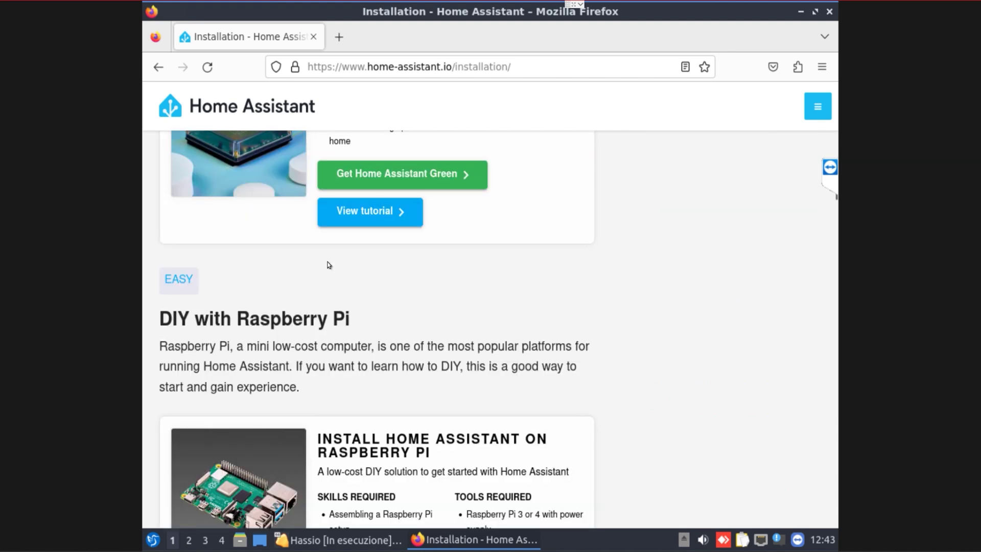
scroll(335, 258, down, 20)
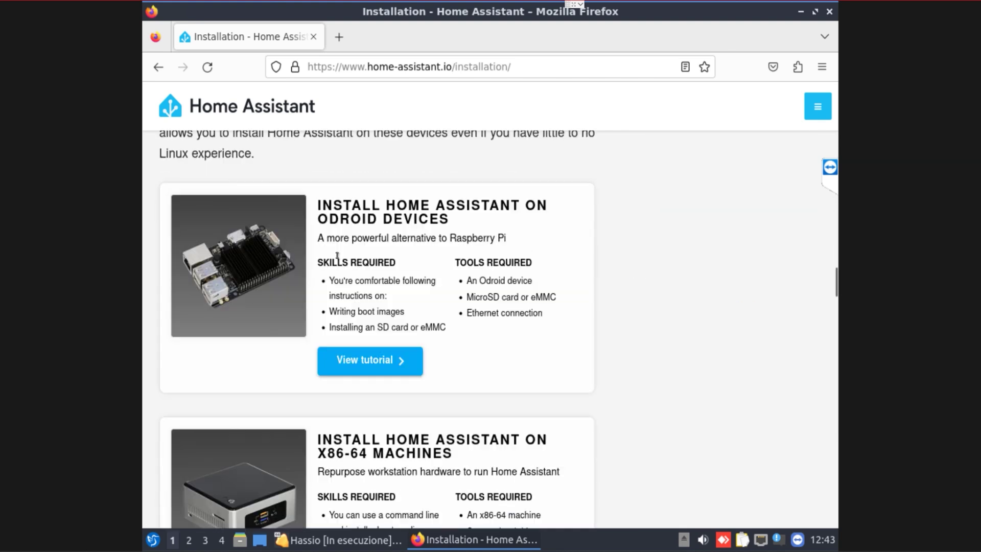
scroll(334, 255, down, 4)
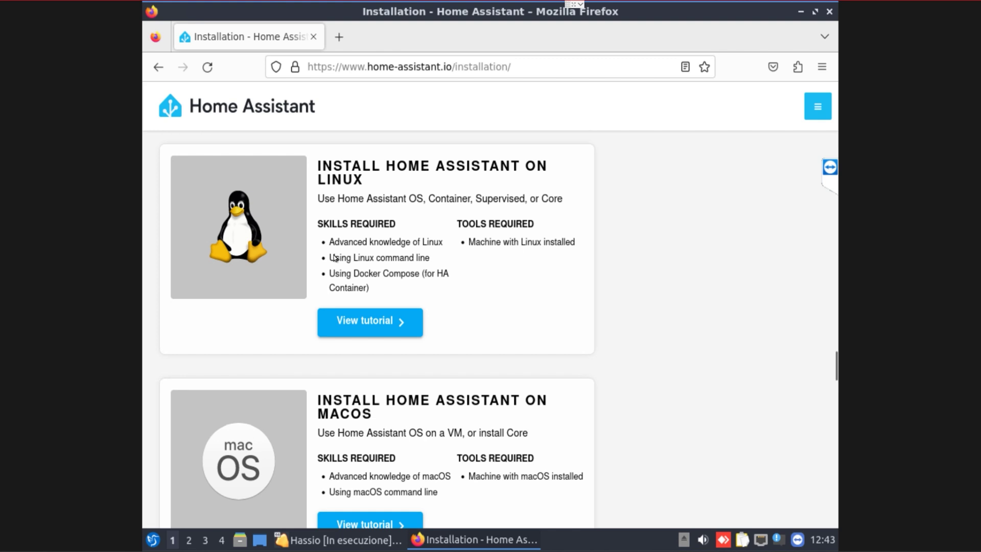
scroll(335, 258, up, 3)
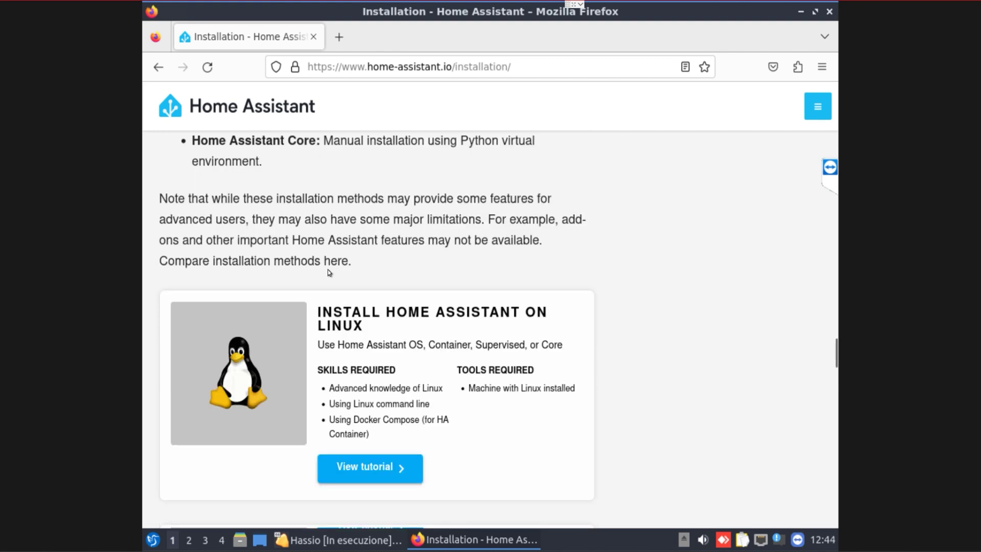
scroll(328, 270, up, 3)
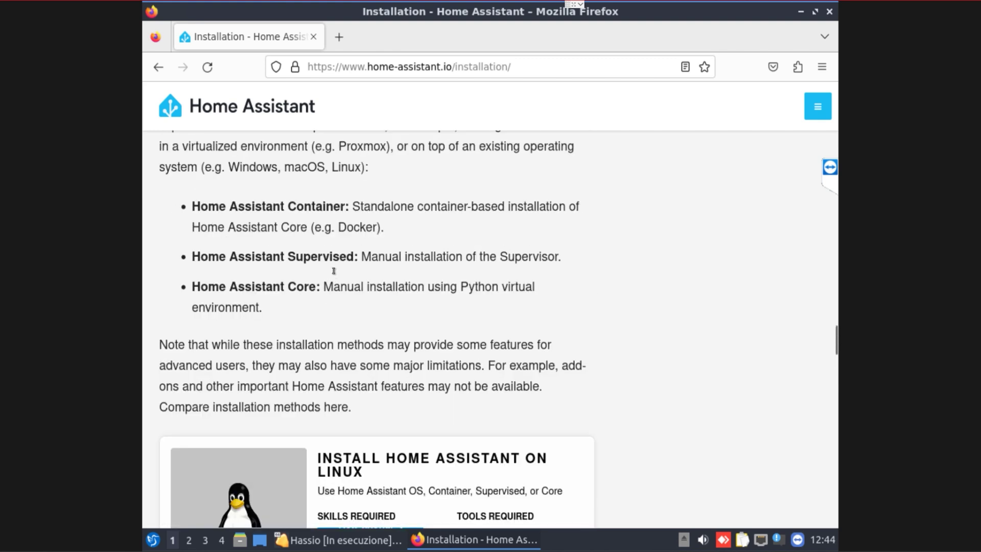
scroll(333, 270, down, 4)
scroll(335, 272, down, 5)
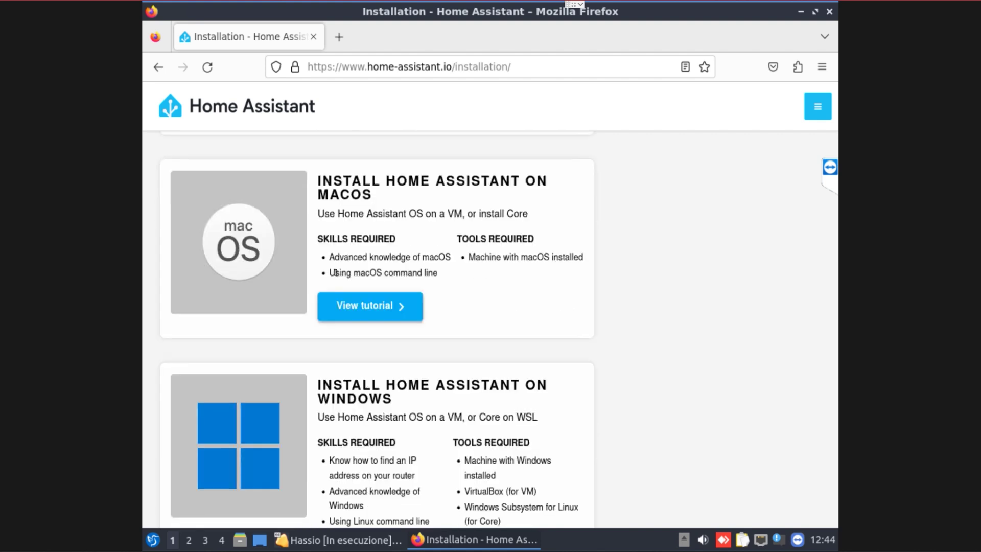
scroll(335, 272, down, 3)
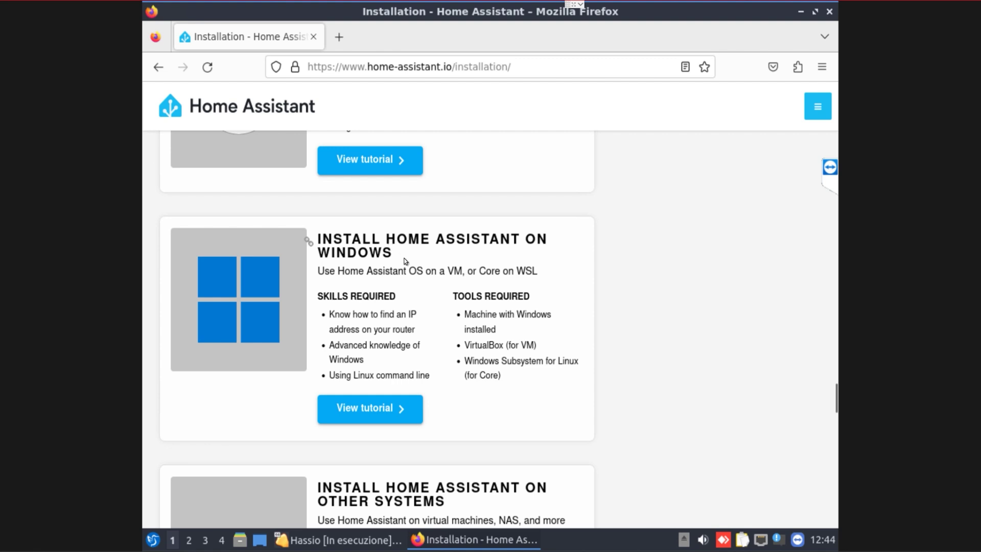
scroll(406, 261, down, 4)
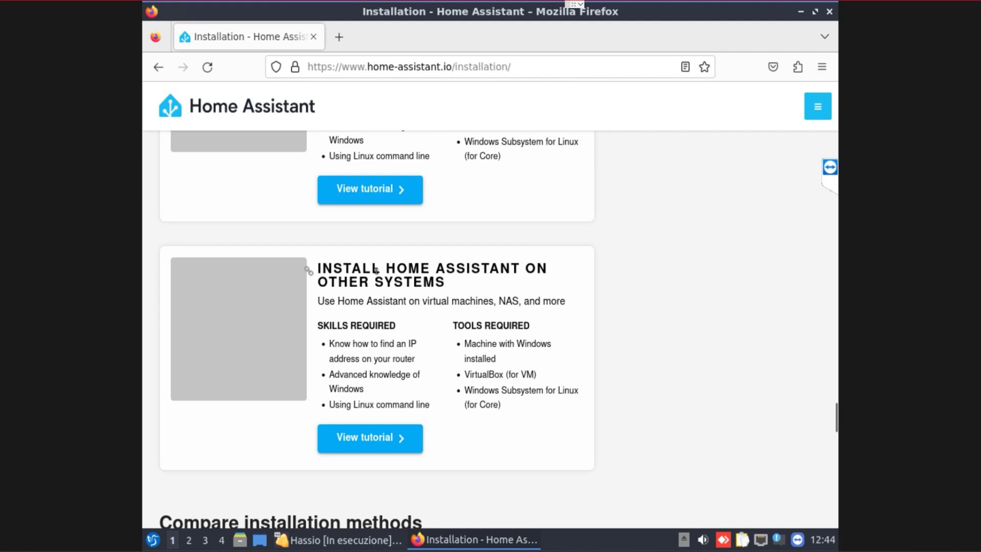
Open the tutorial for installing Home Assistant on Windows and download the VirtualBox (.vdi) image
scroll(376, 270, up, 3)
click(380, 337)
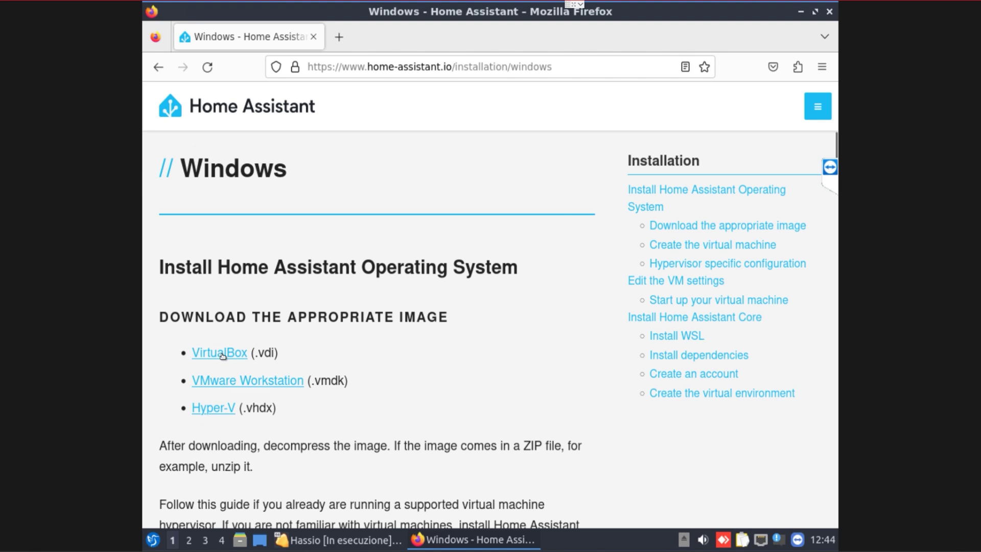
click(222, 356)
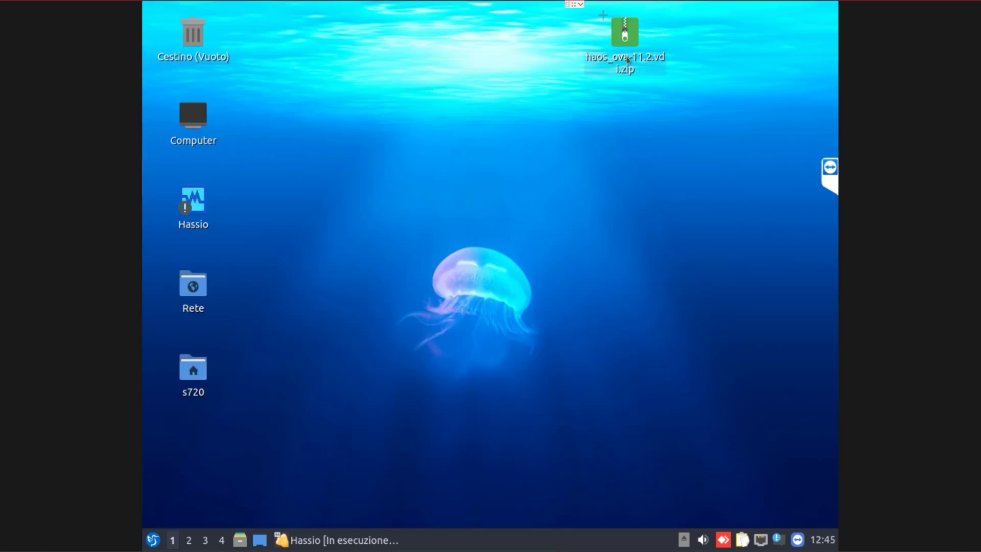
Open the downloaded archive haos_ova-11.2.vdi.zip and browse to the VirtualBox VMs folder inside the home folder
double_click(625, 33)
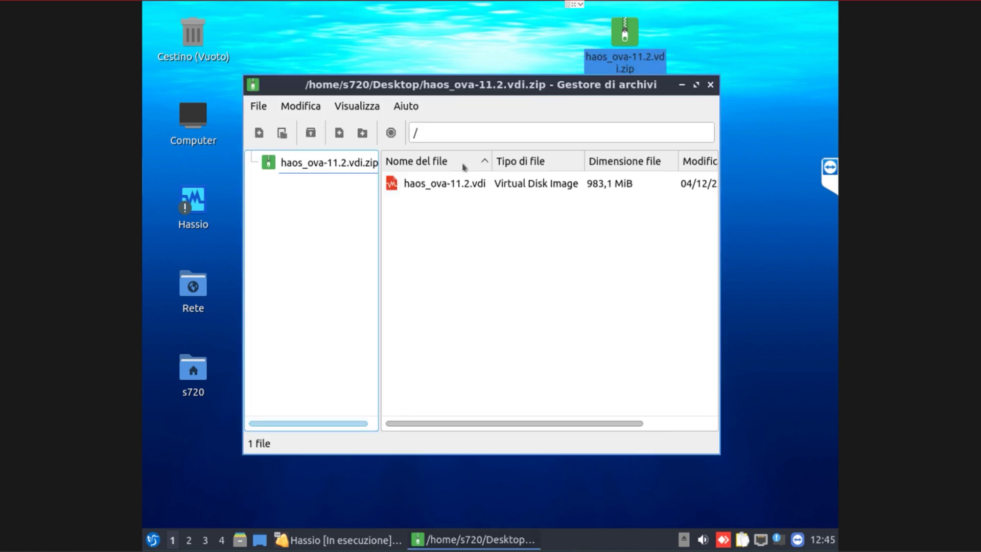
click(427, 188)
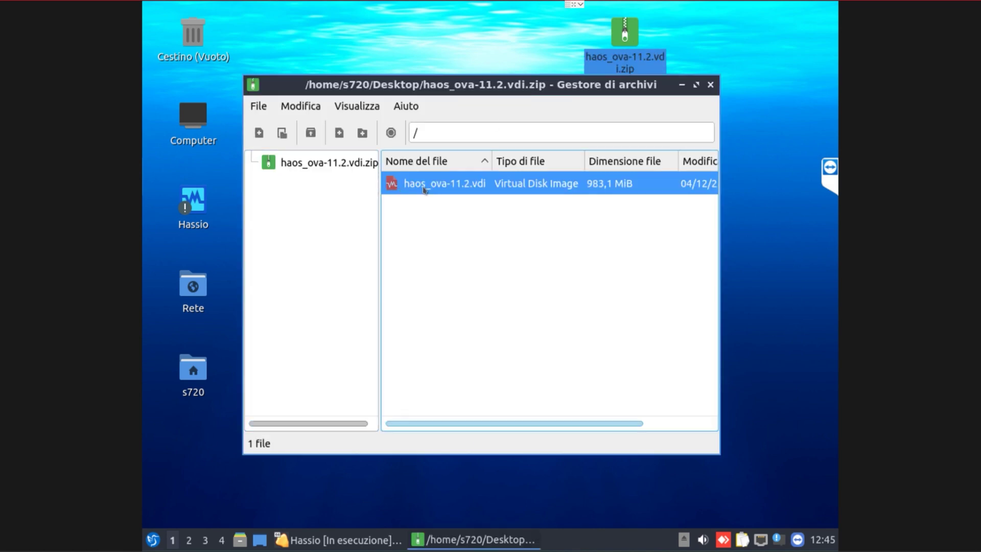
double_click(193, 371)
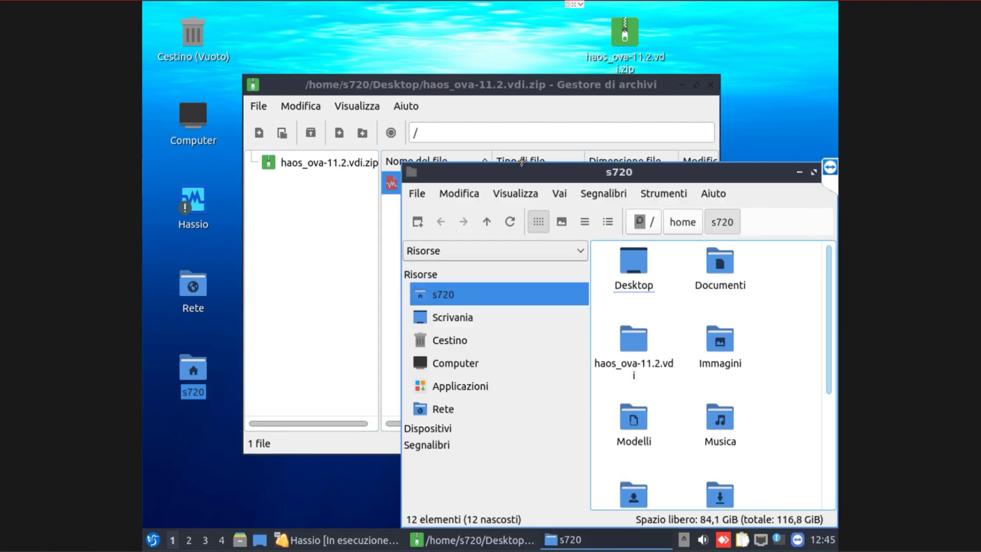
drag(562, 172, 420, 88)
scroll(539, 269, down, 3)
double_click(491, 369)
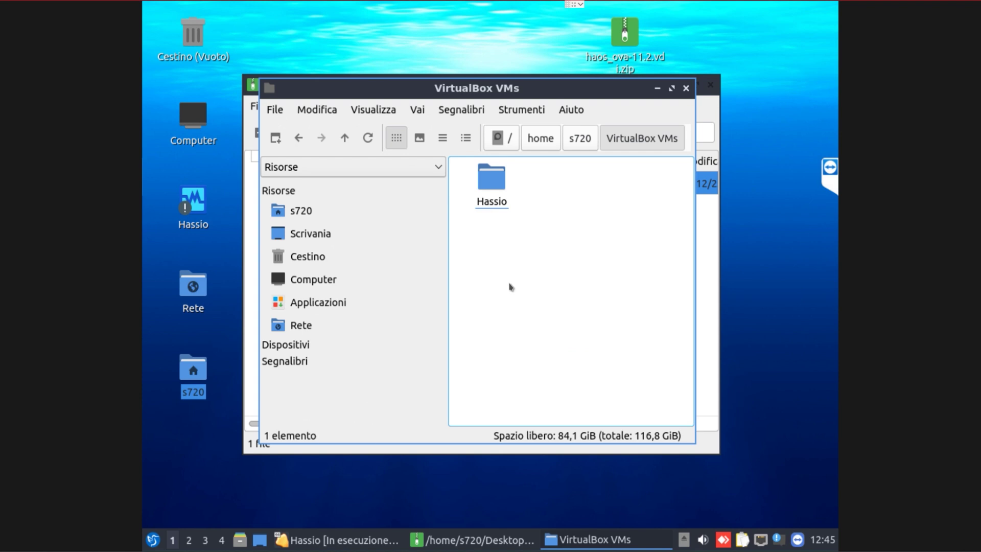
Create a new folder named "Home Assistant" inside VirtualBox VMs
right_click(494, 256)
mouse_move(560, 266)
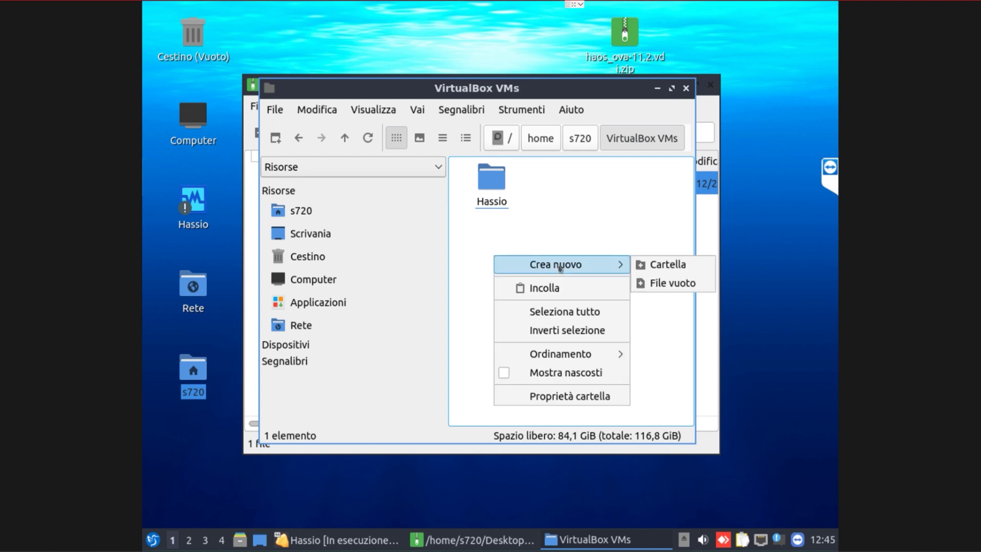
click(643, 266)
text(Ho)
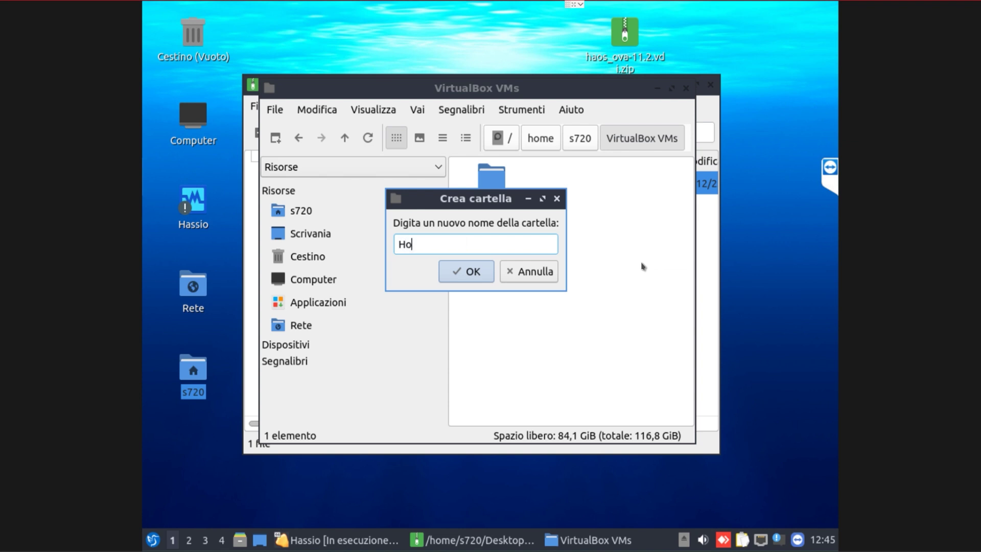
text(me Assistant)
key(BackSpace)
key(BackSpace)
text(nt)
click(470, 271)
Extract haos_ova-11.2.vdi from the archive into the Home Assistant folder under VirtualBox VMs
click(716, 456)
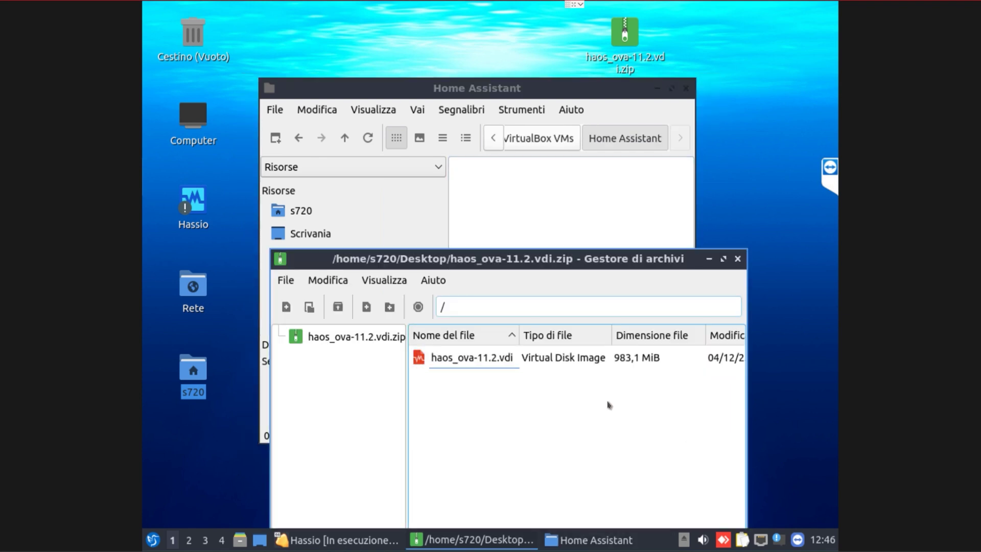
right_click(486, 360)
click(503, 366)
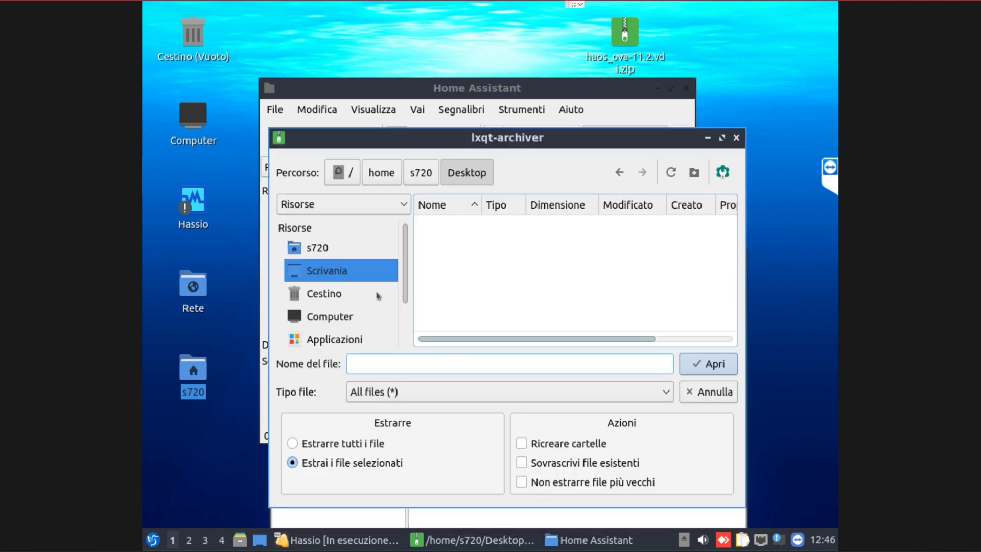
click(317, 247)
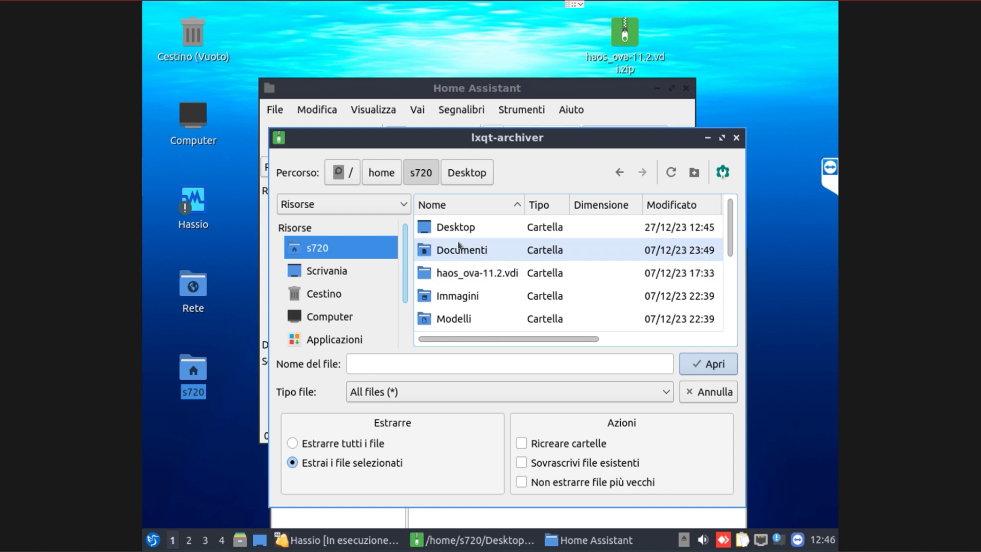
scroll(449, 287, down, 2)
double_click(468, 316)
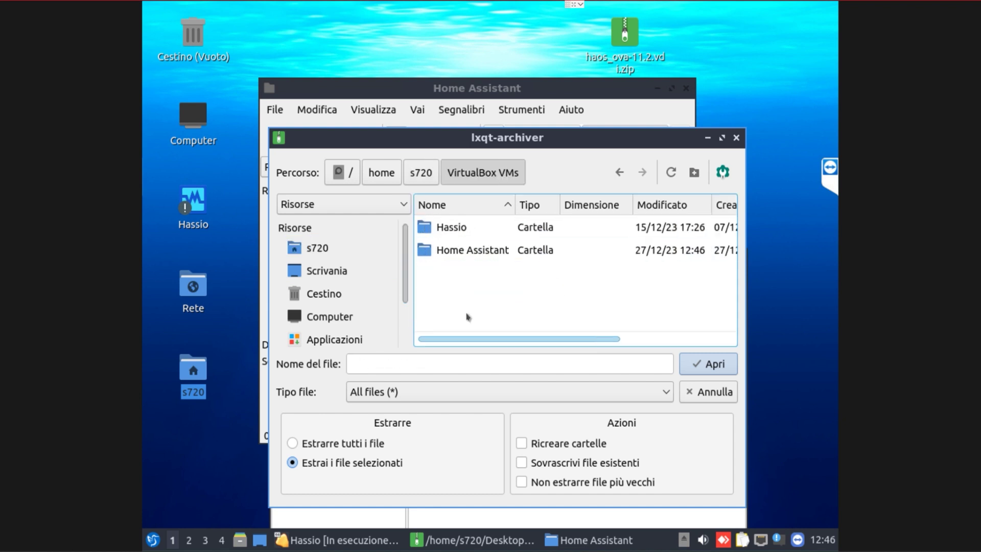
double_click(455, 250)
click(695, 364)
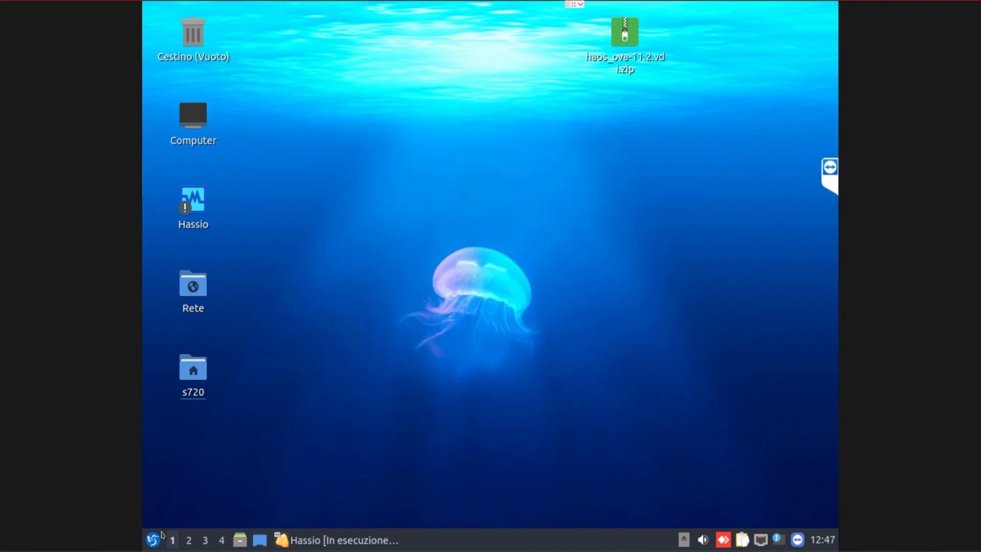
Switch to Oracle VM VirtualBox and reposition its manager window so it is fully visible on the desktop
click(152, 540)
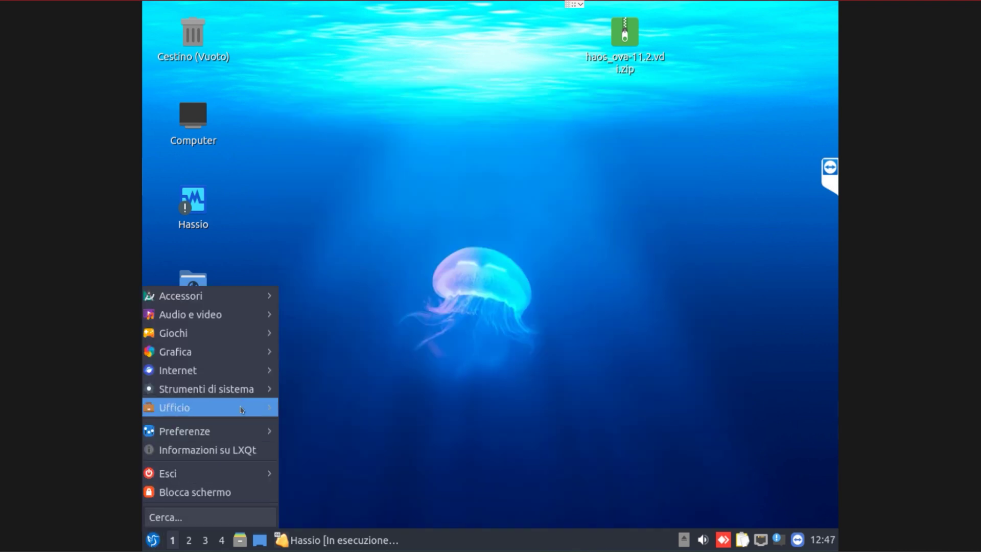
mouse_move(244, 394)
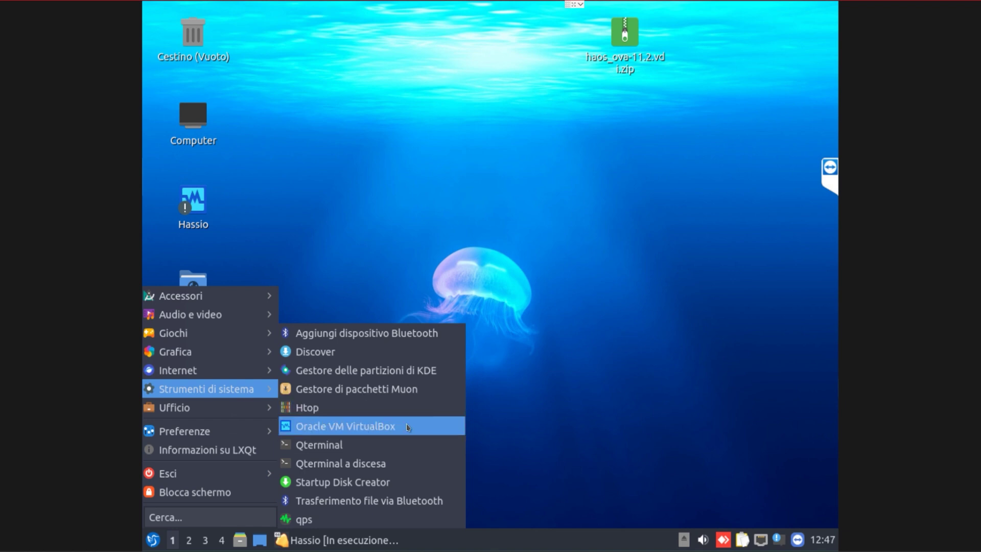
click(373, 428)
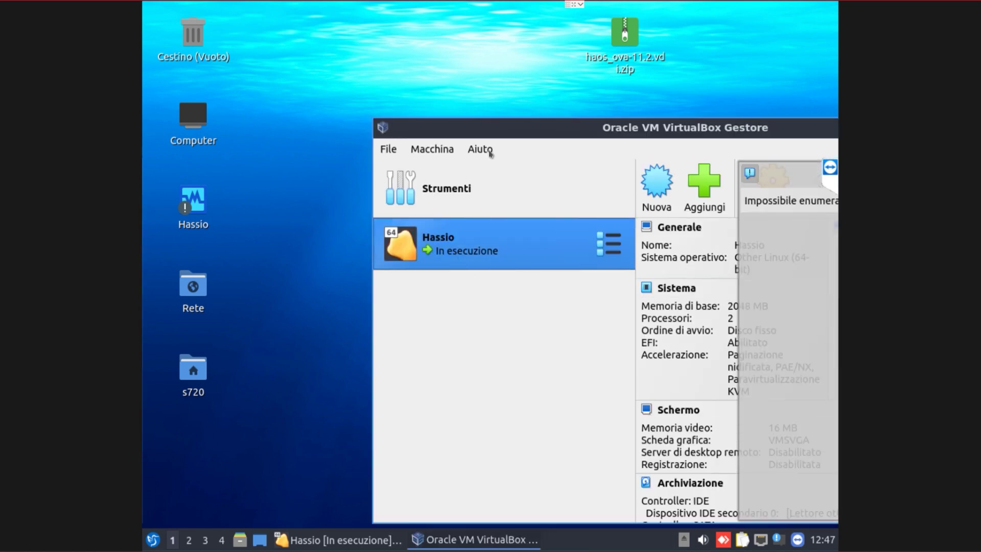
drag(488, 131, 325, 72)
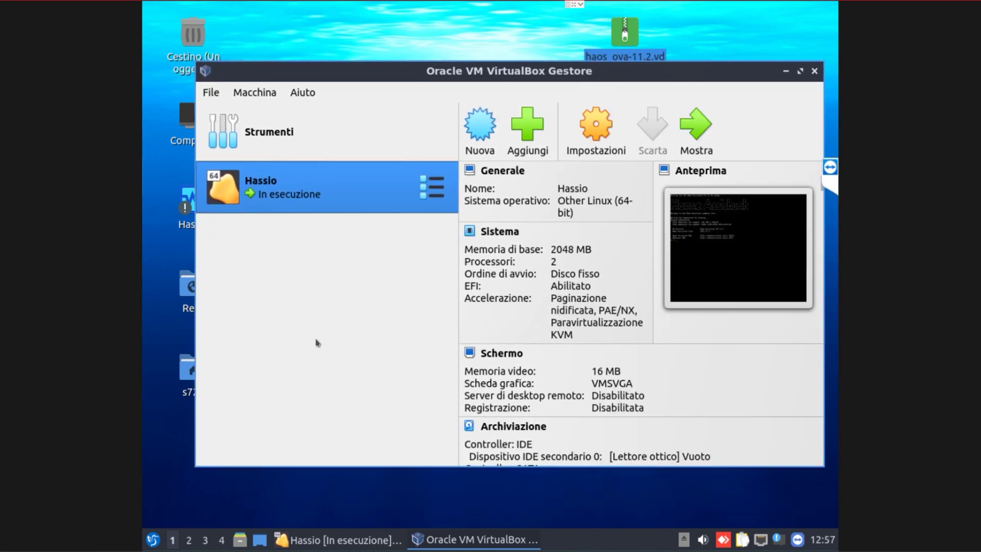
click(258, 140)
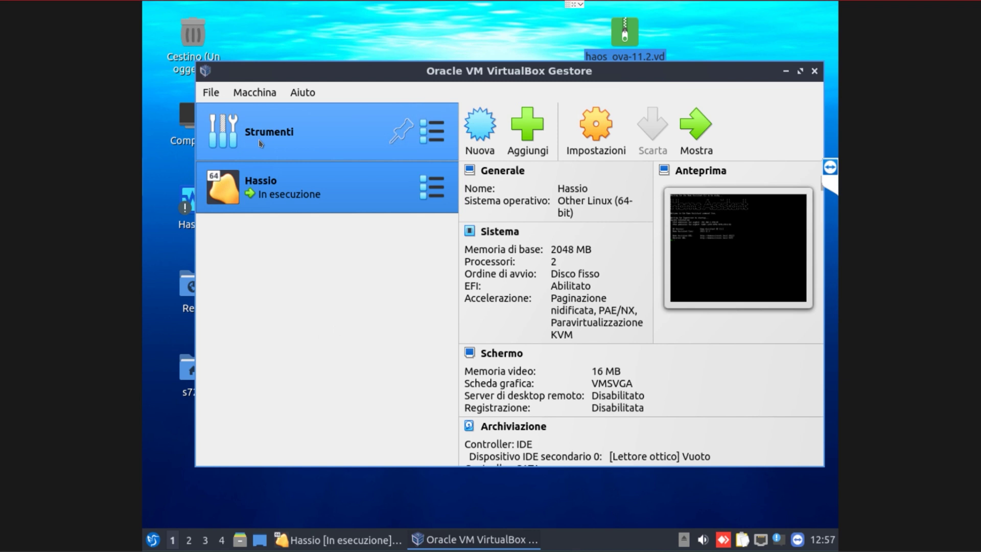
click(422, 139)
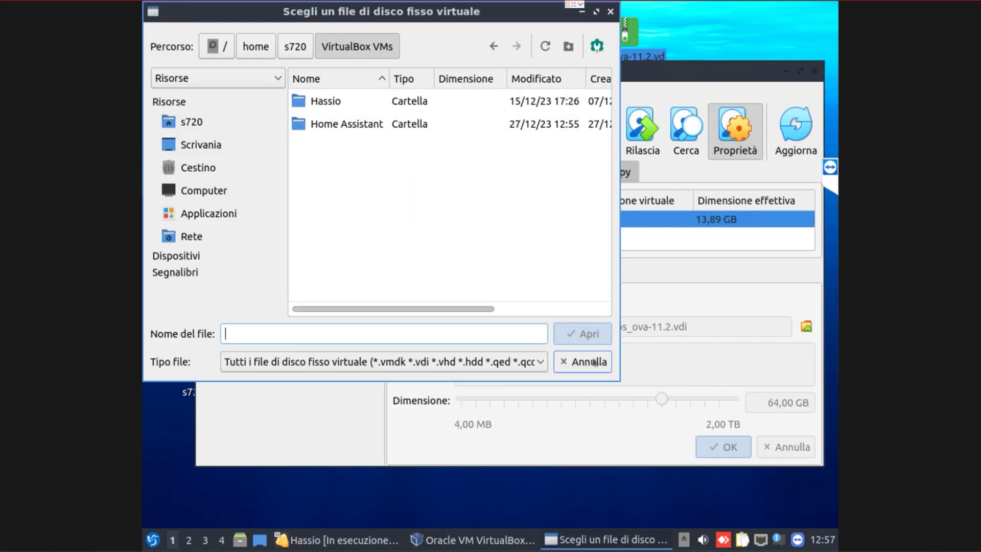
click(578, 361)
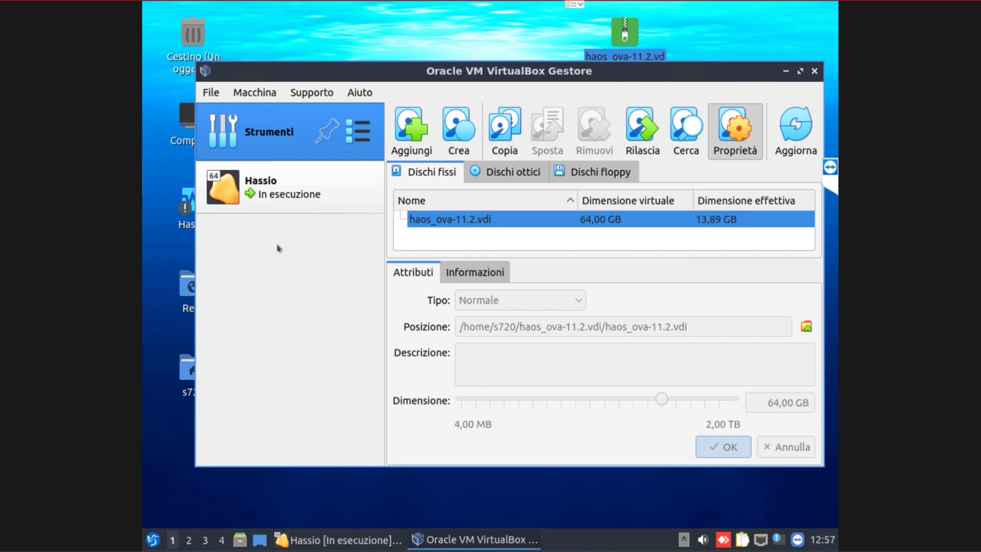
click(213, 95)
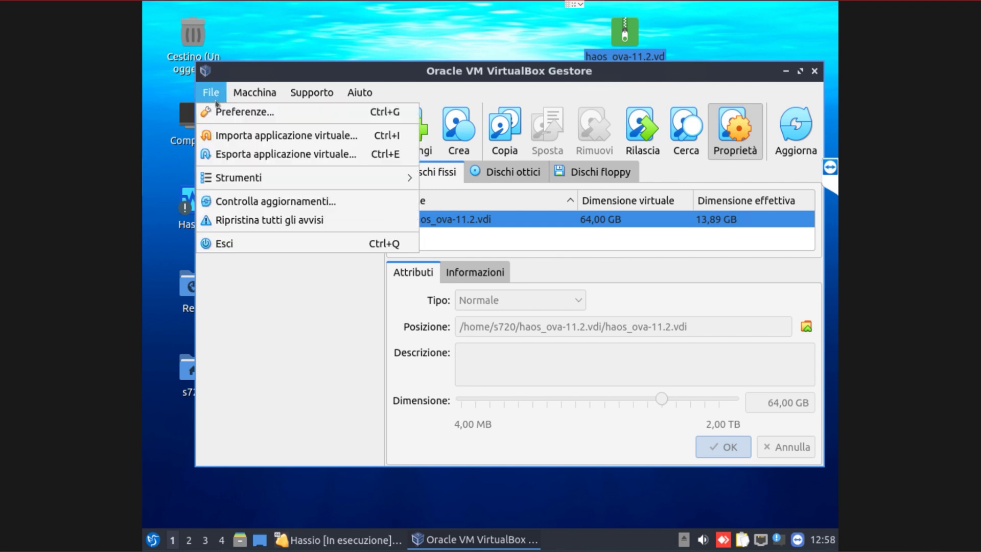
click(215, 101)
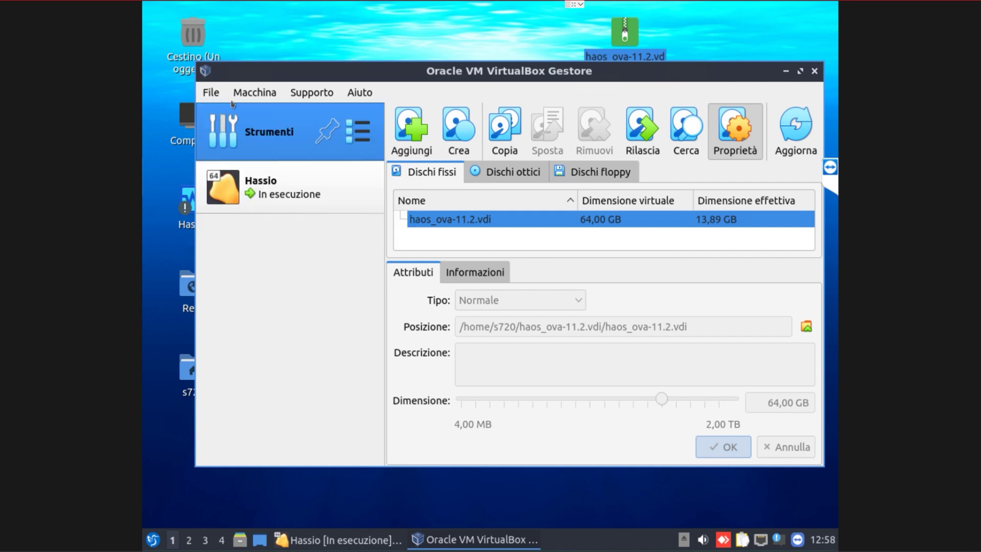
click(274, 207)
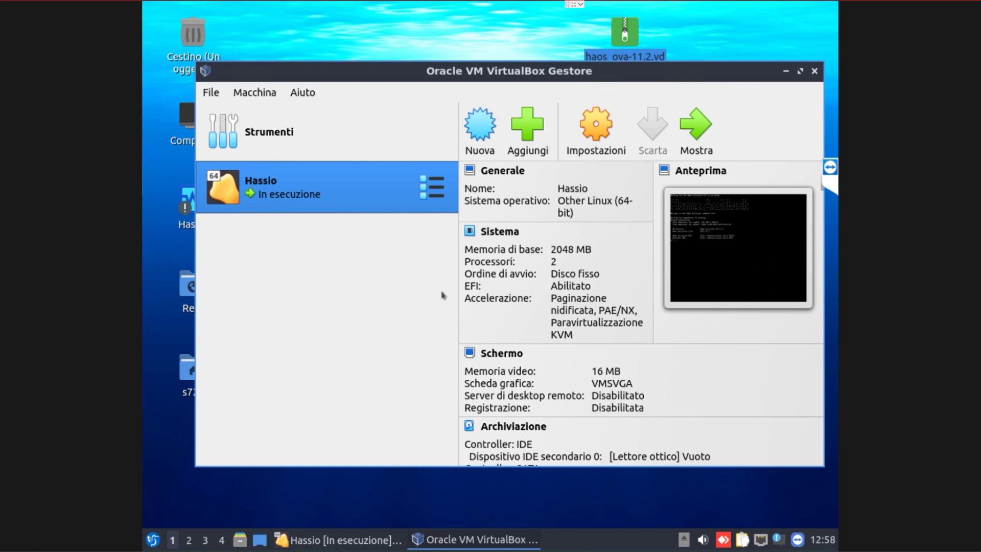
Start a new virtual machine named "Home Assistant" with its folder set to VirtualBox VMs/Home Assistant
click(491, 136)
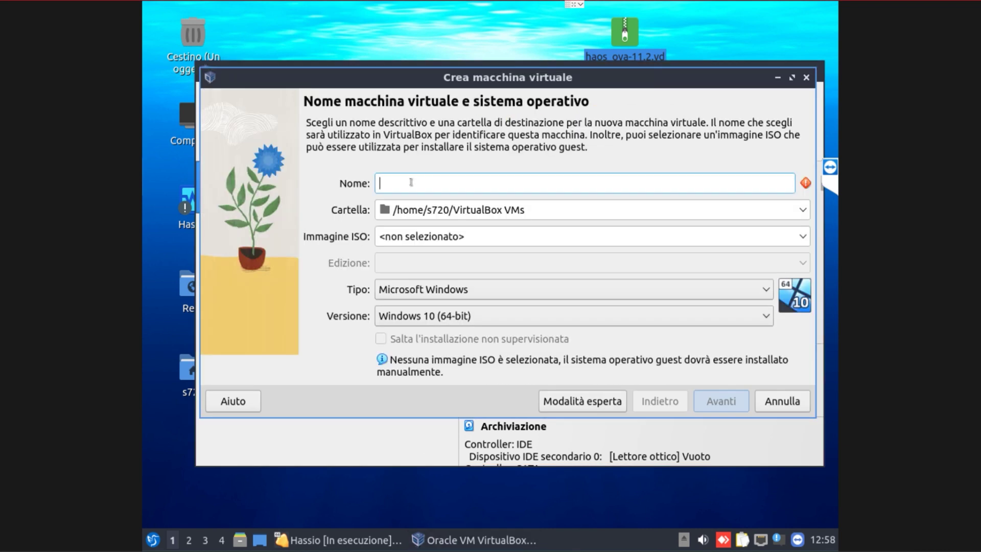
text(Home Assistant)
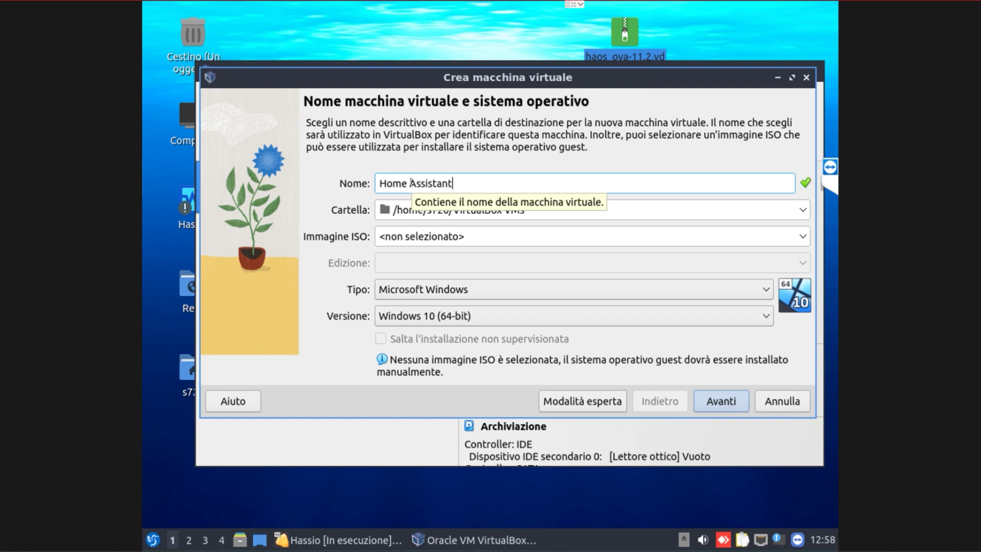
click(801, 210)
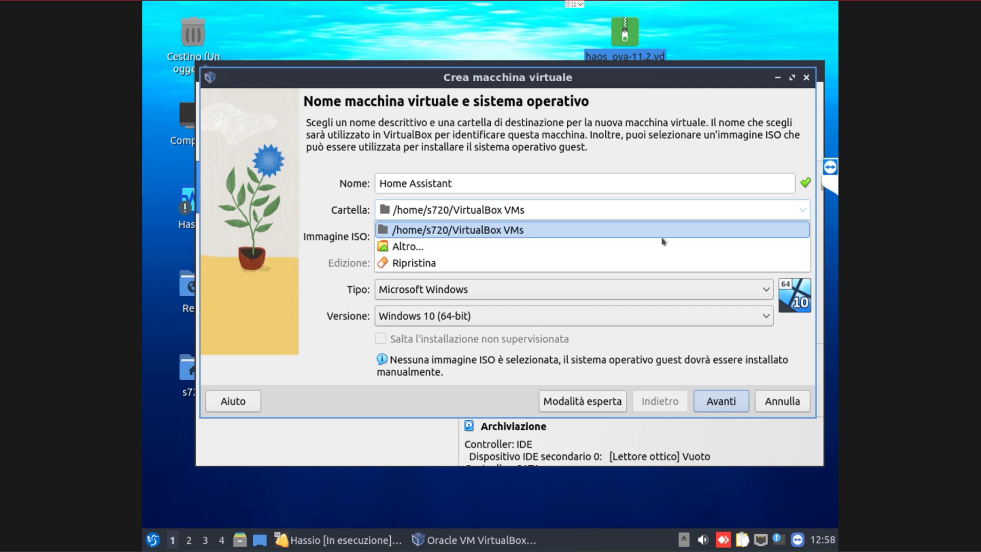
click(444, 249)
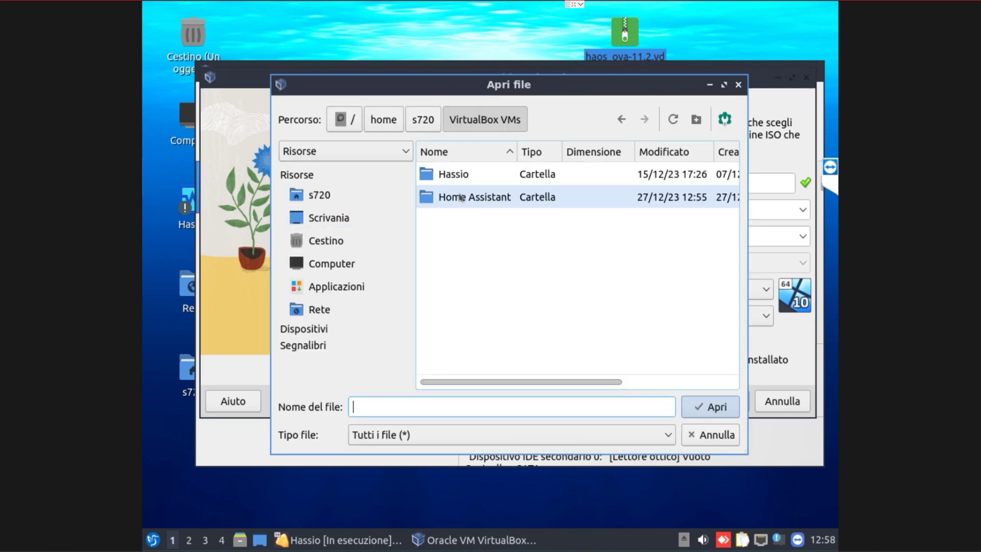
double_click(460, 198)
click(701, 407)
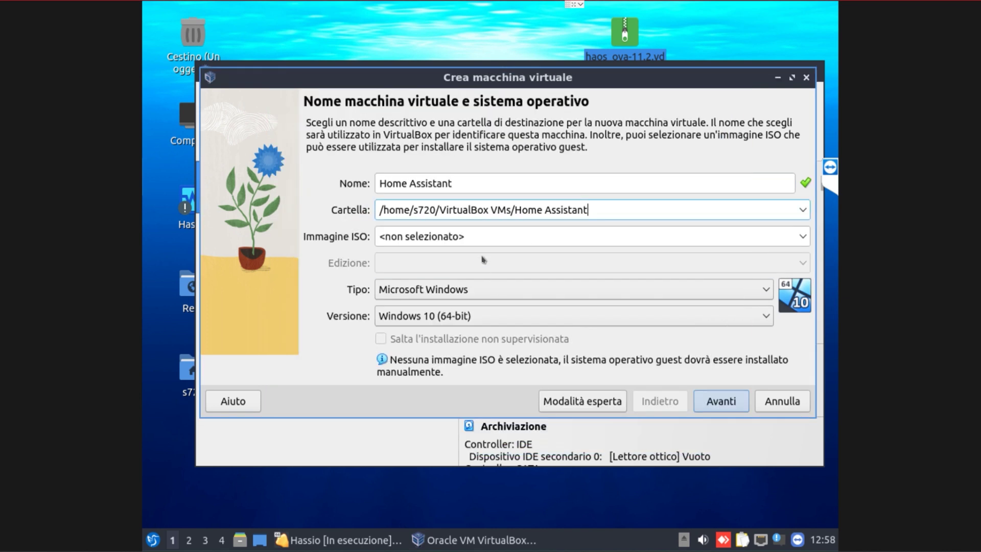
Set the guest operating system type to Linux and version to Other Linux (64-bit), and continue to the hardware settings
click(431, 296)
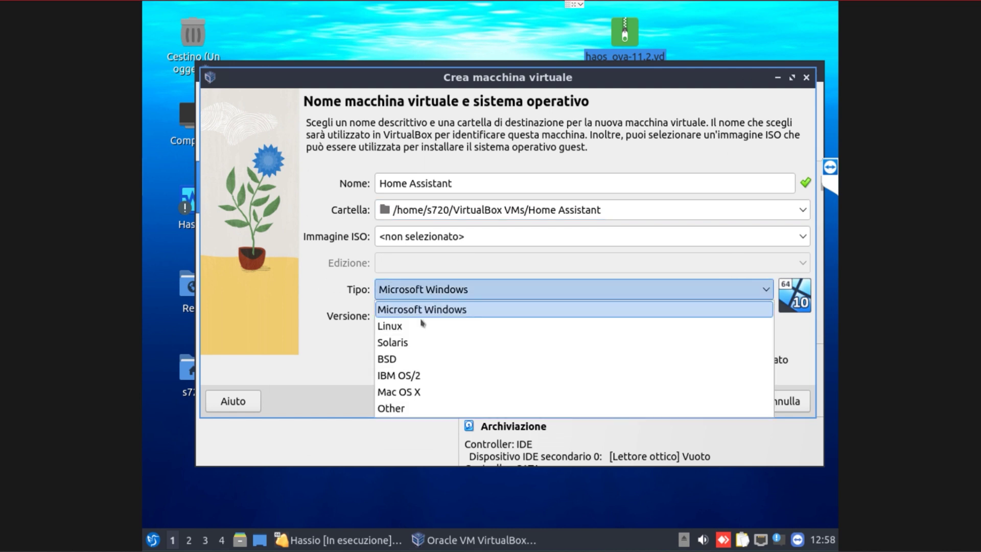
click(390, 326)
click(450, 315)
scroll(488, 402, down, 3)
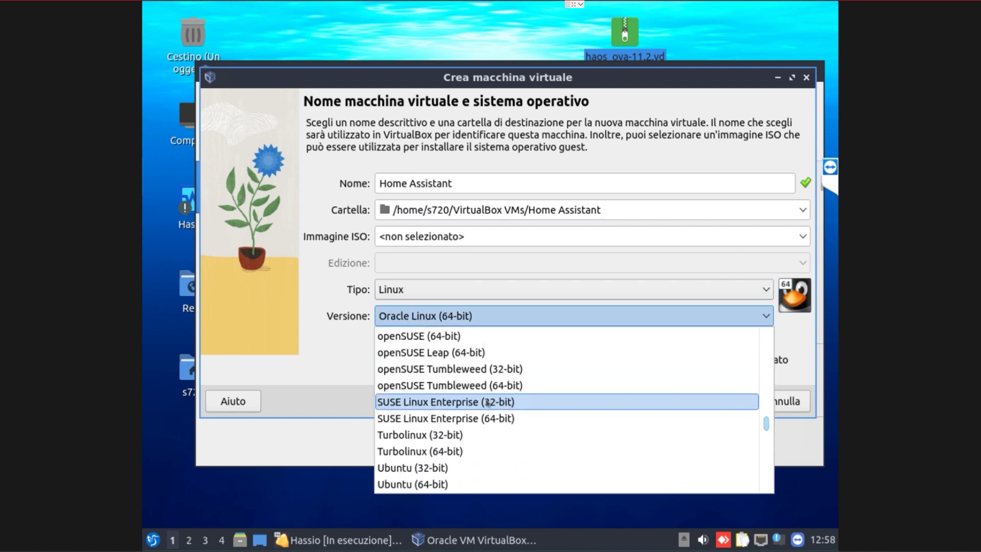
scroll(488, 402, down, 10)
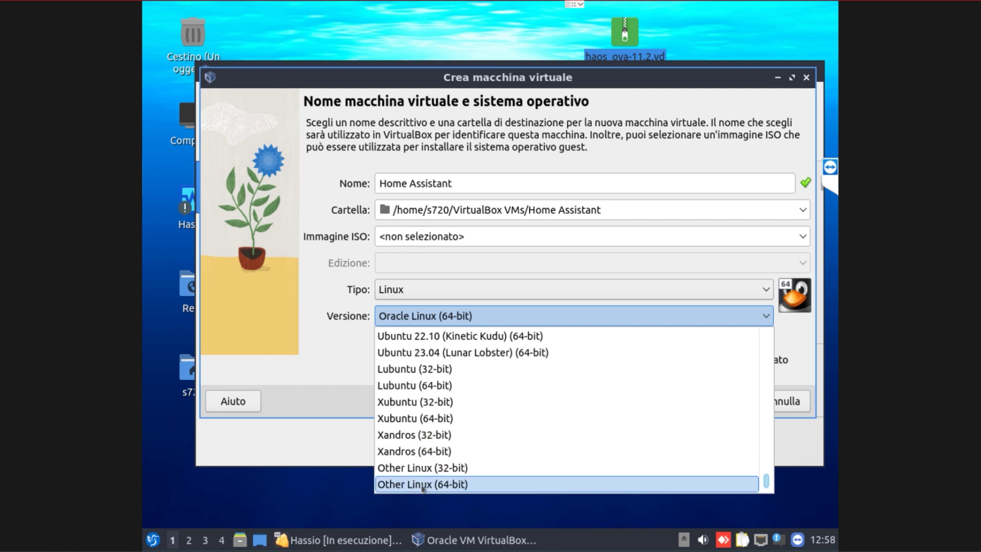
click(423, 485)
click(717, 401)
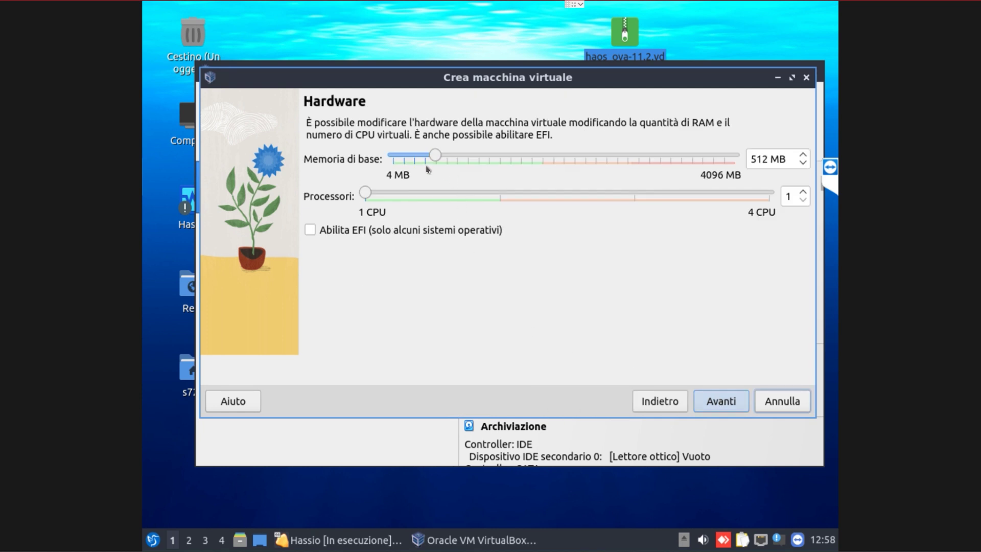
Give the virtual machine 2048 MB of base memory and 2 processors, enable EFI, and continue to the virtual disk settings
double_click(763, 159)
text(1024)
double_click(763, 159)
text(2048)
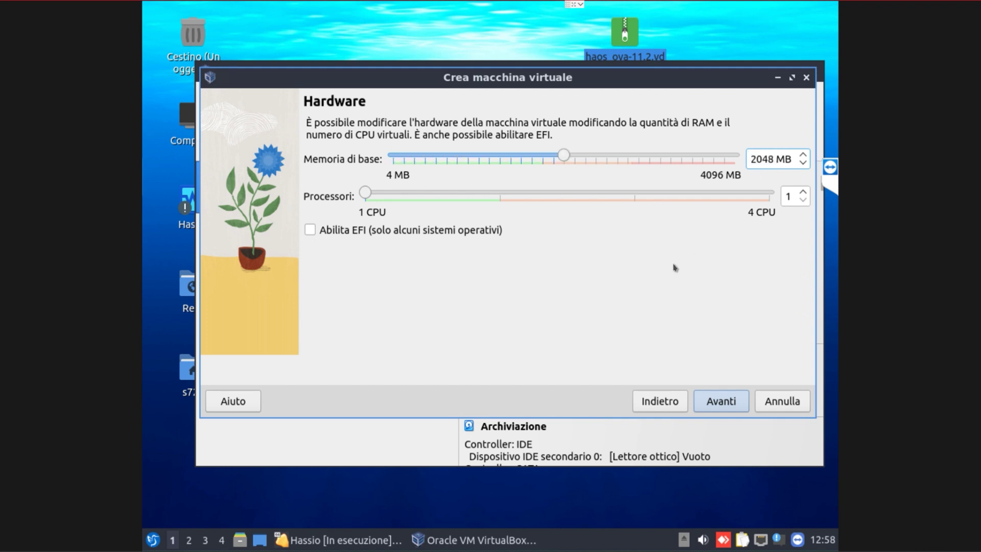
click(803, 193)
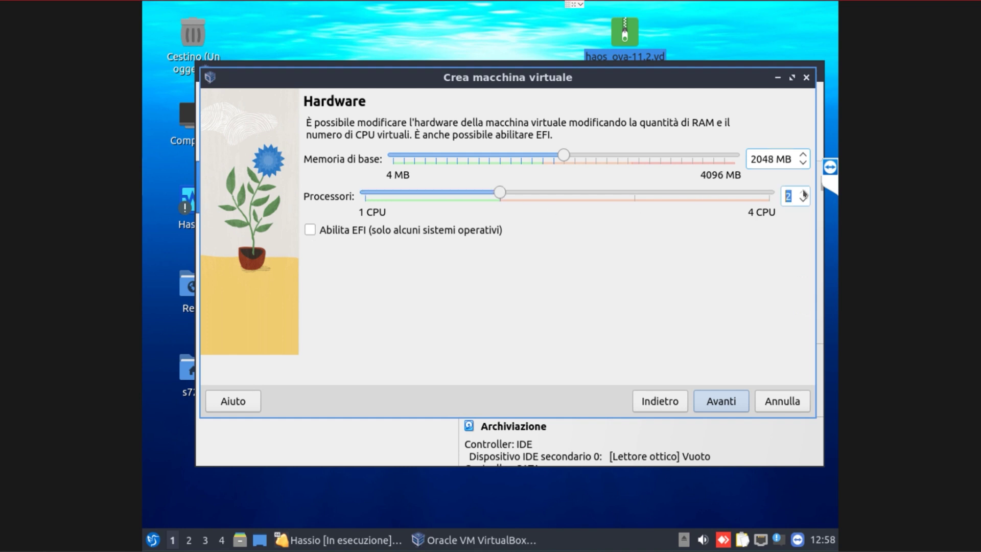
click(321, 236)
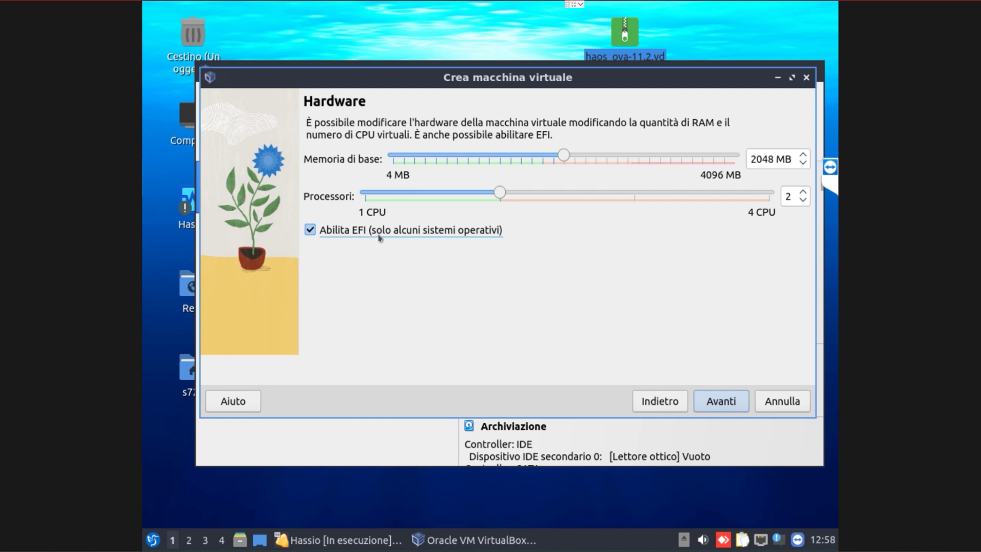
click(726, 411)
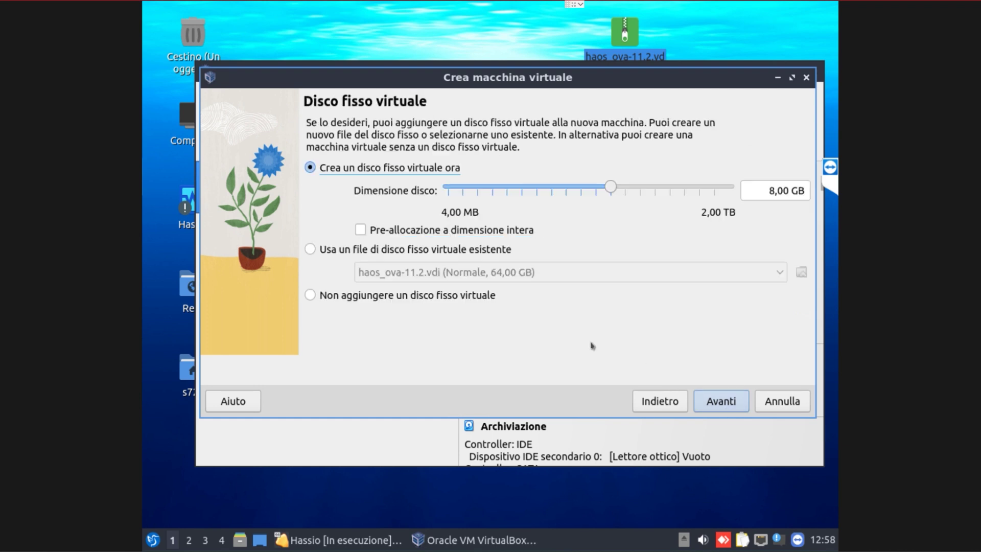
Use the existing virtual disk haos_ova-11.2.vdi and finish creating the virtual machine
click(311, 249)
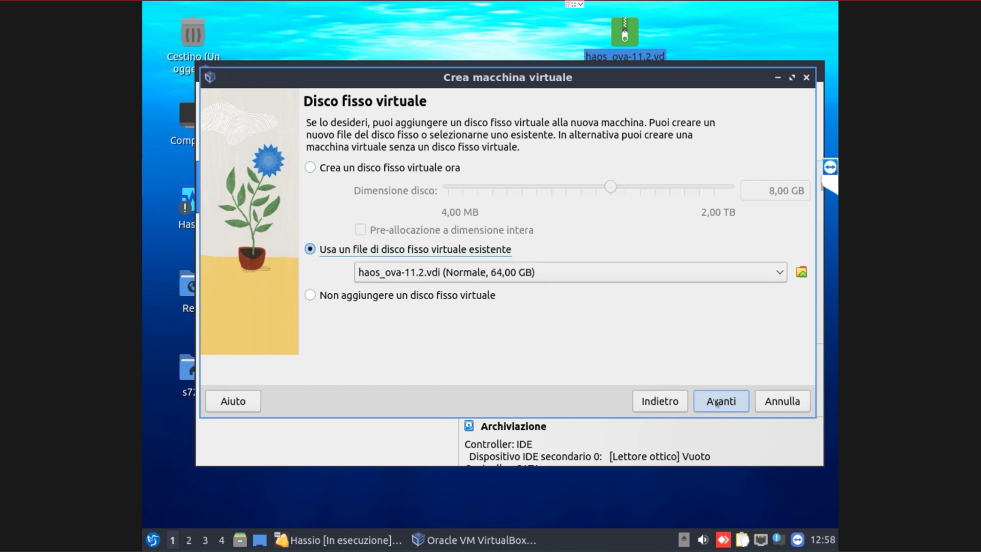
click(443, 276)
click(438, 275)
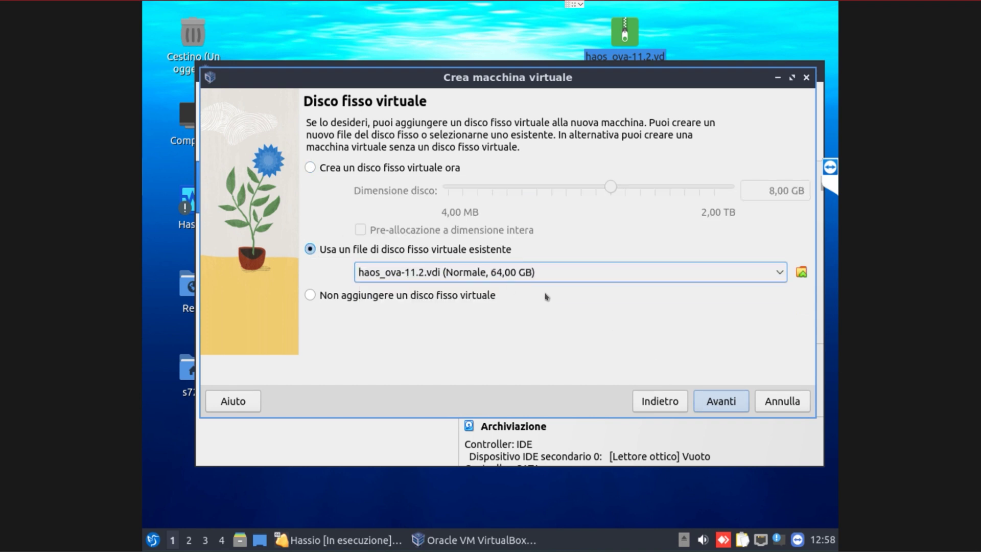
click(729, 402)
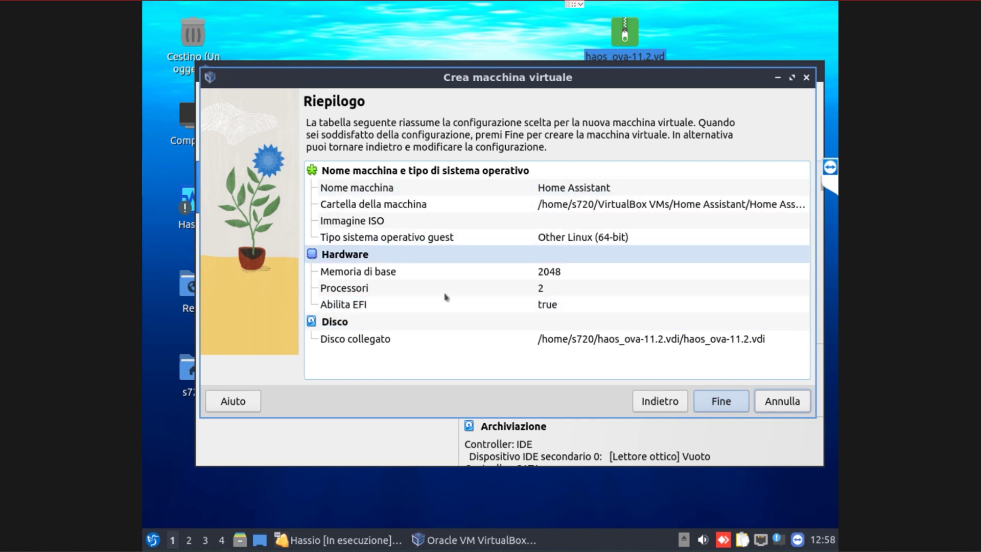
click(716, 407)
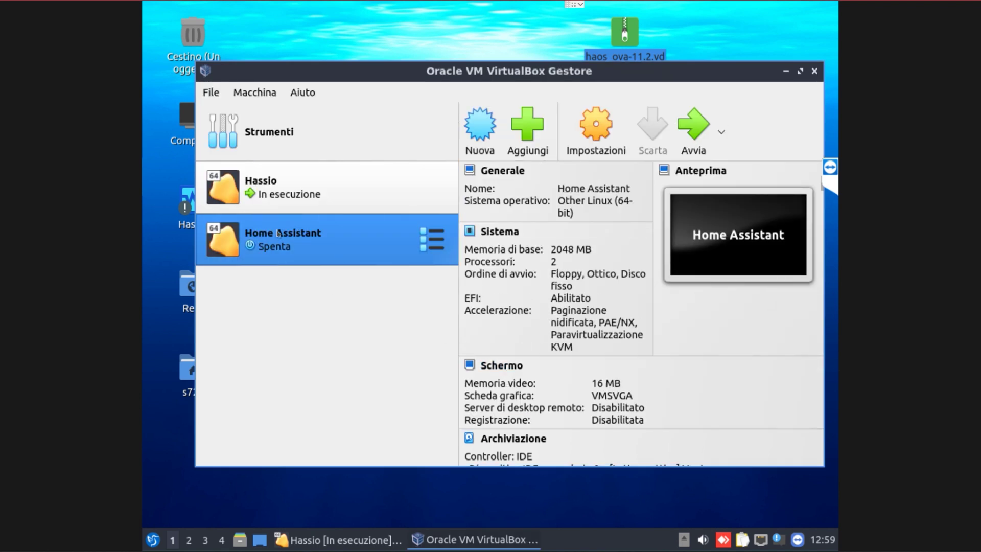
In the Home Assistant machine's system settings, remove Floppy and Ottico from the boot order, keeping only Disco fisso
click(594, 134)
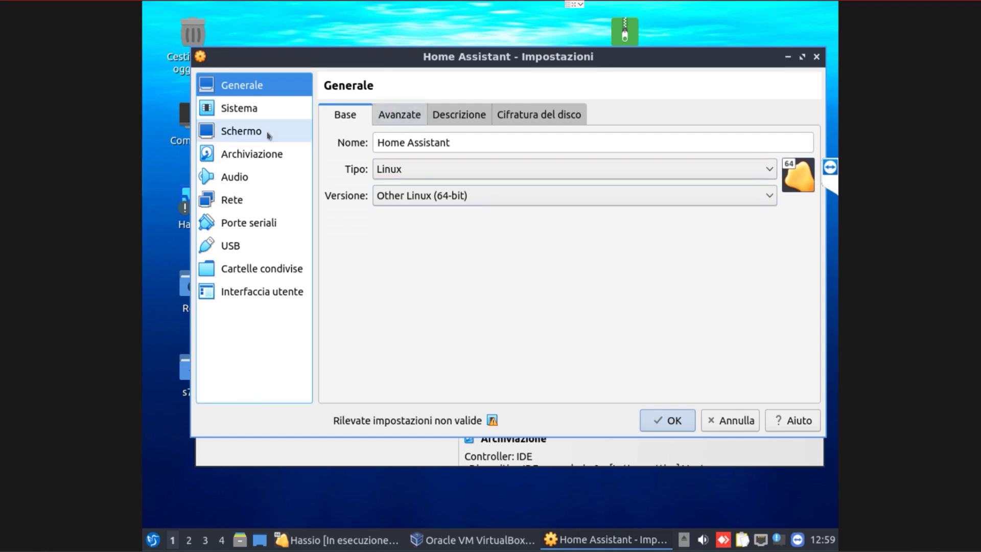
click(242, 115)
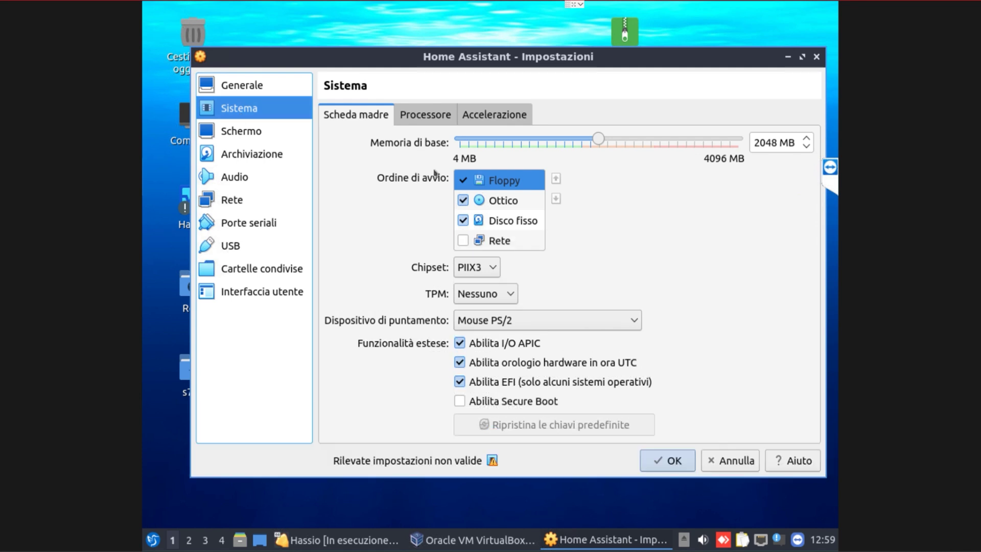
click(462, 180)
click(463, 200)
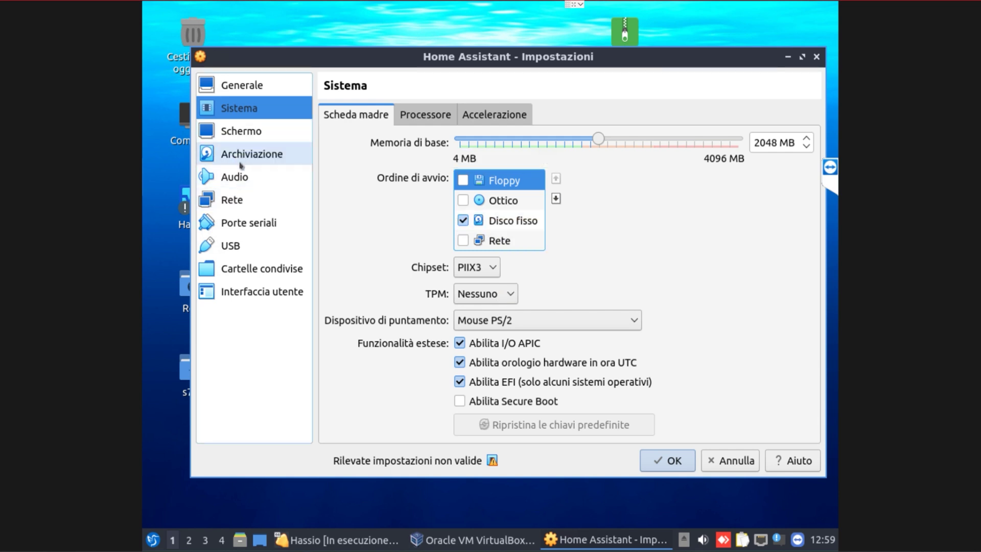
Set network adapter 1 to Scheda con bridge using the interface enp1s0
click(236, 198)
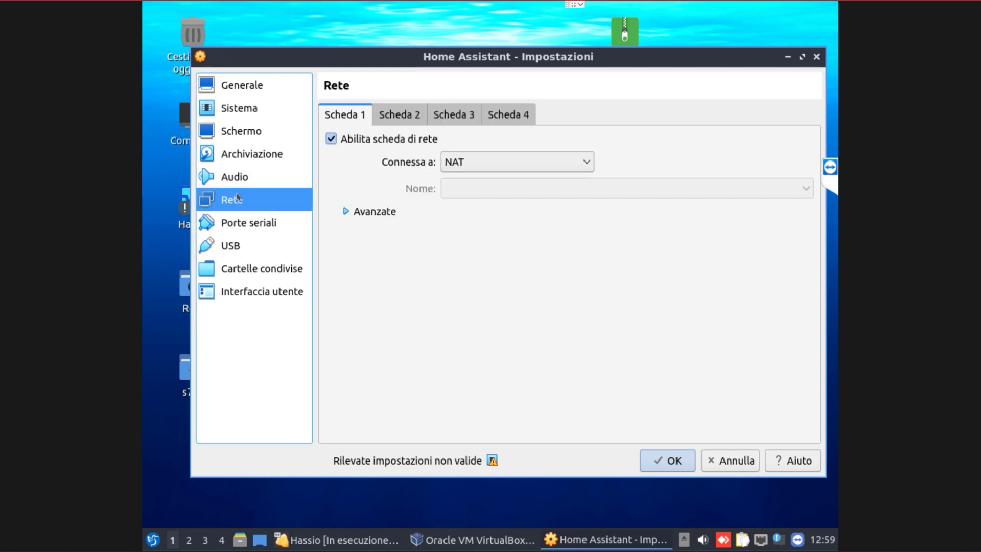
click(490, 169)
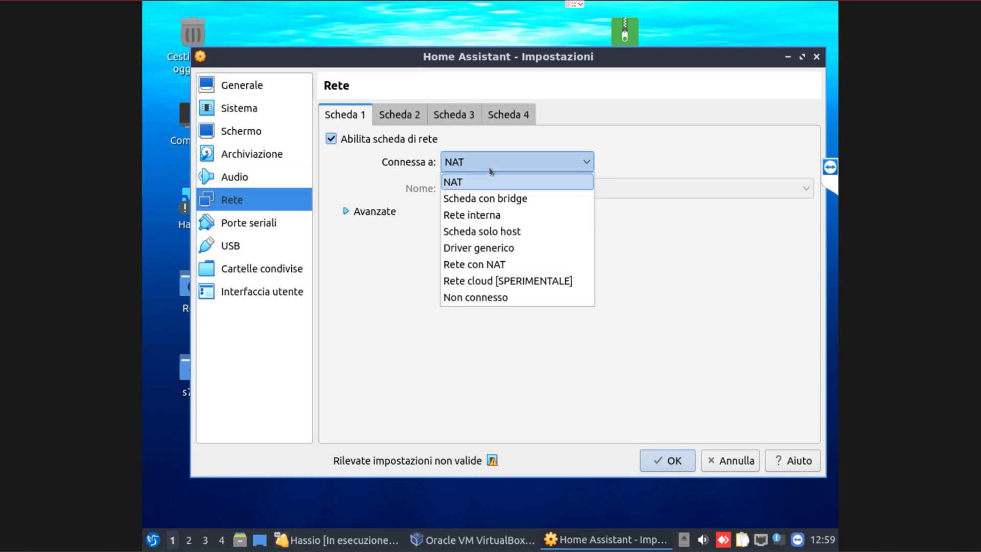
click(491, 198)
click(459, 193)
click(459, 197)
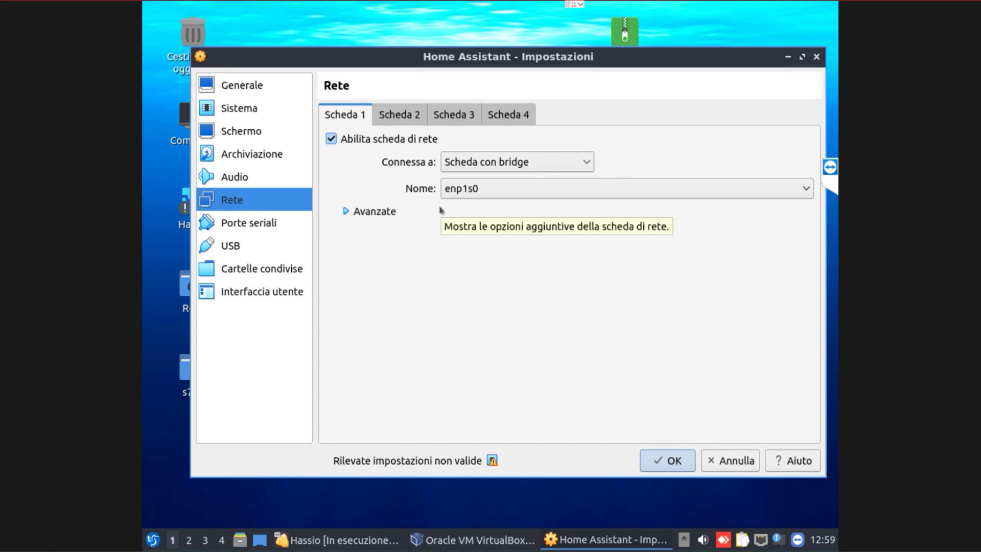
Check the attached haos_ova-11.2.vdi disk and the invalid-settings notice, and save the Home Assistant machine's settings
click(251, 160)
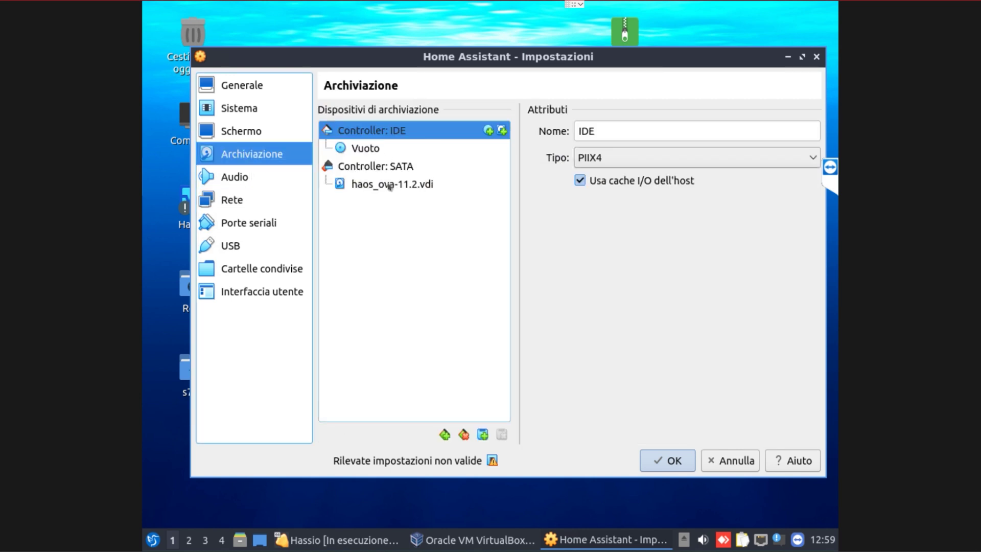
click(406, 186)
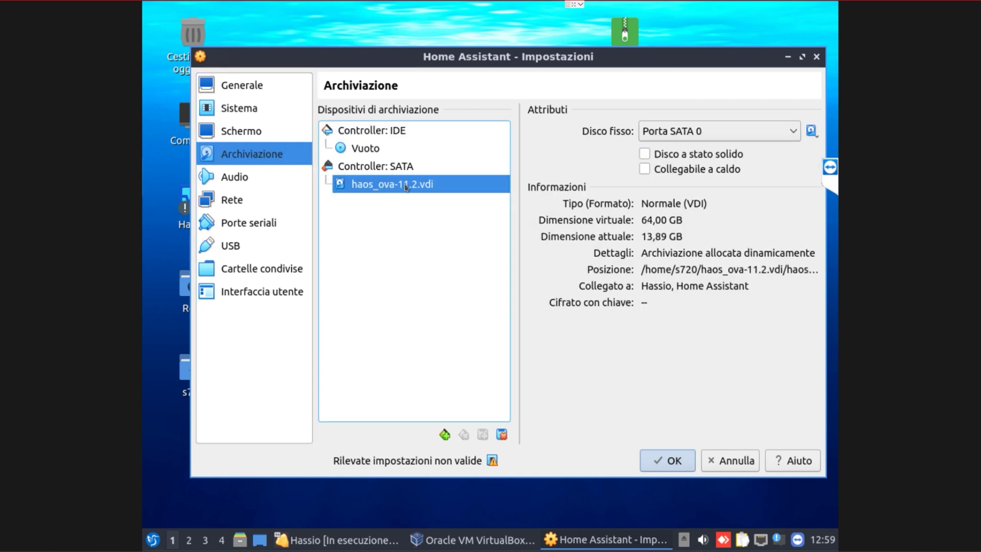
click(244, 96)
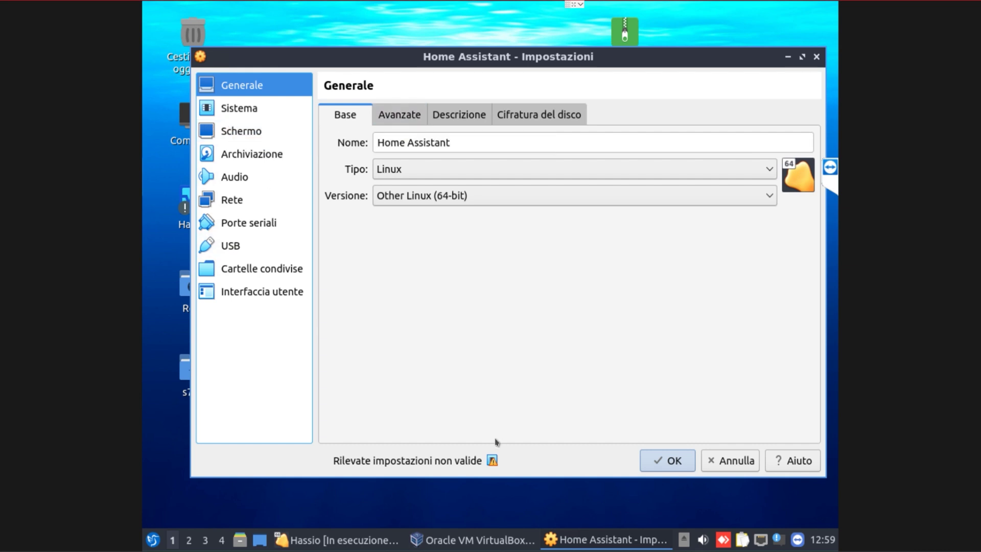
mouse_move(492, 461)
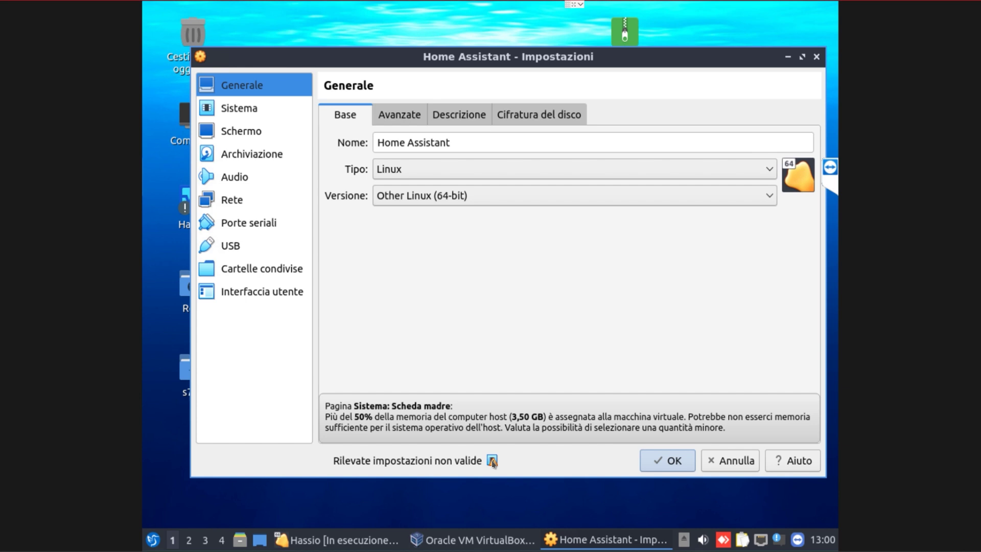
click(667, 463)
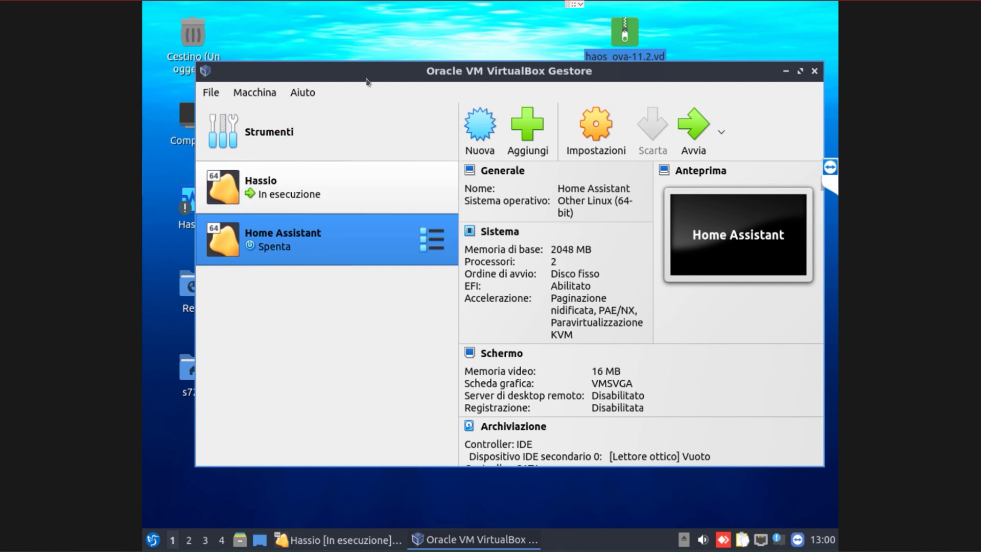
Create a desktop shortcut for the Home Assistant virtual machine and minimise the VirtualBox manager
right_click(270, 239)
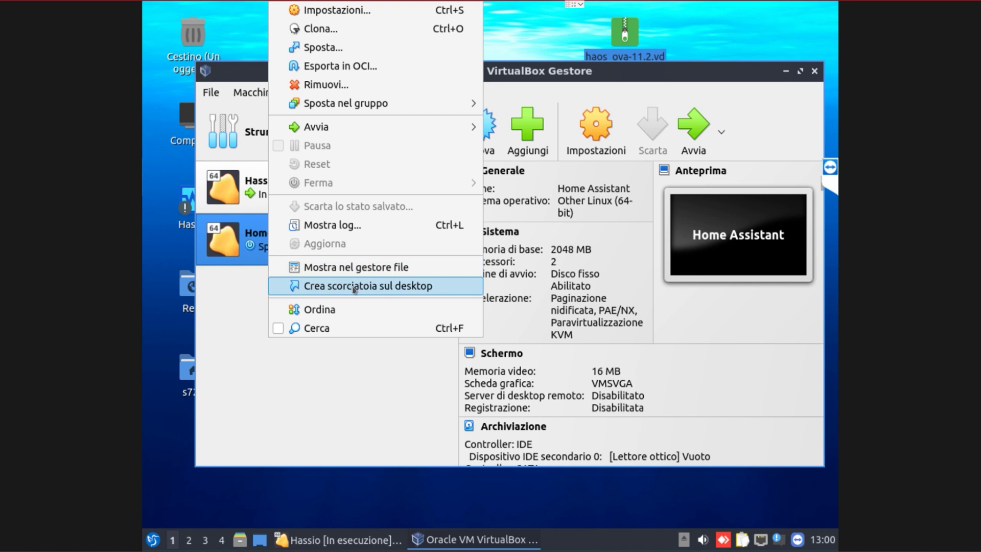
click(400, 289)
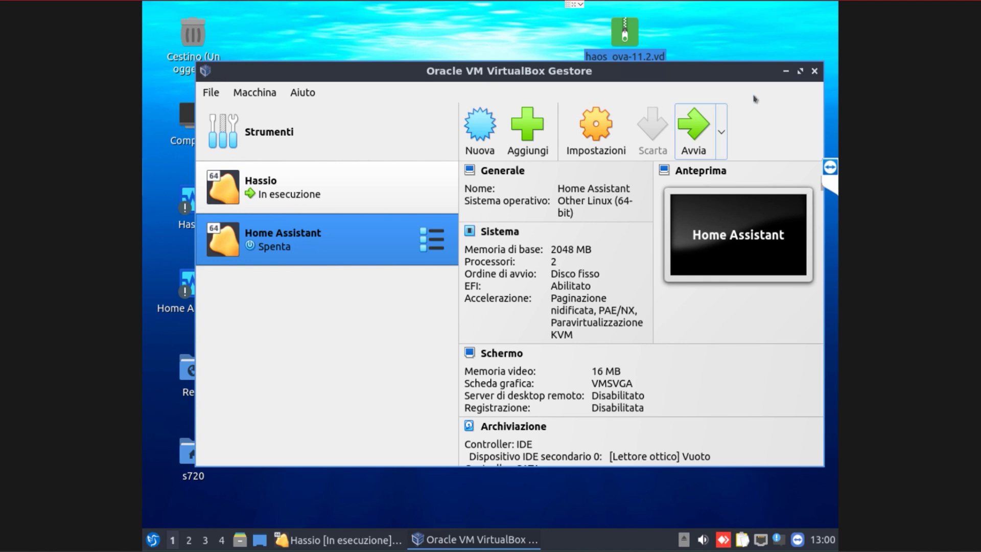
click(786, 71)
Open the Home Assistant desktop shortcut in FeatherPad and copy the full start command from its Exec line
click(207, 284)
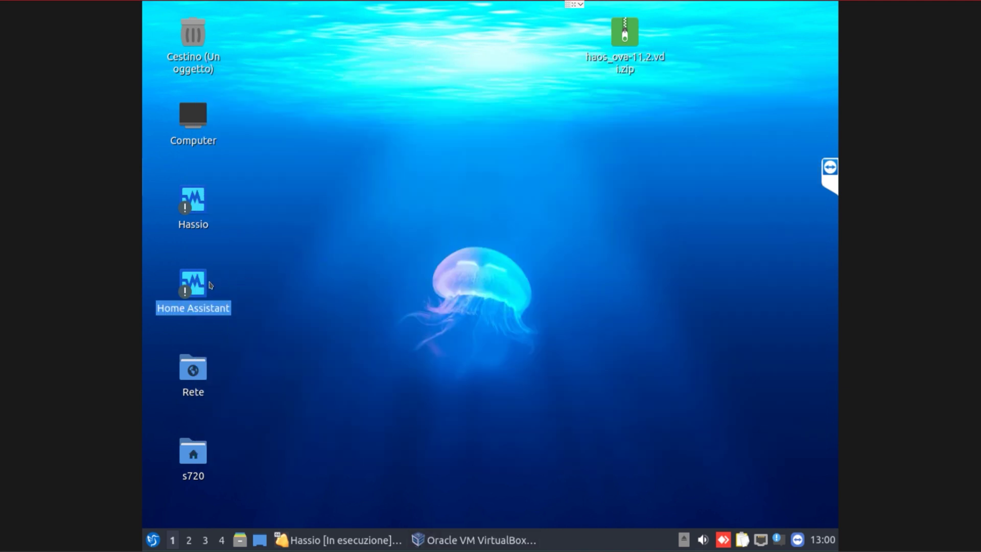
right_click(192, 285)
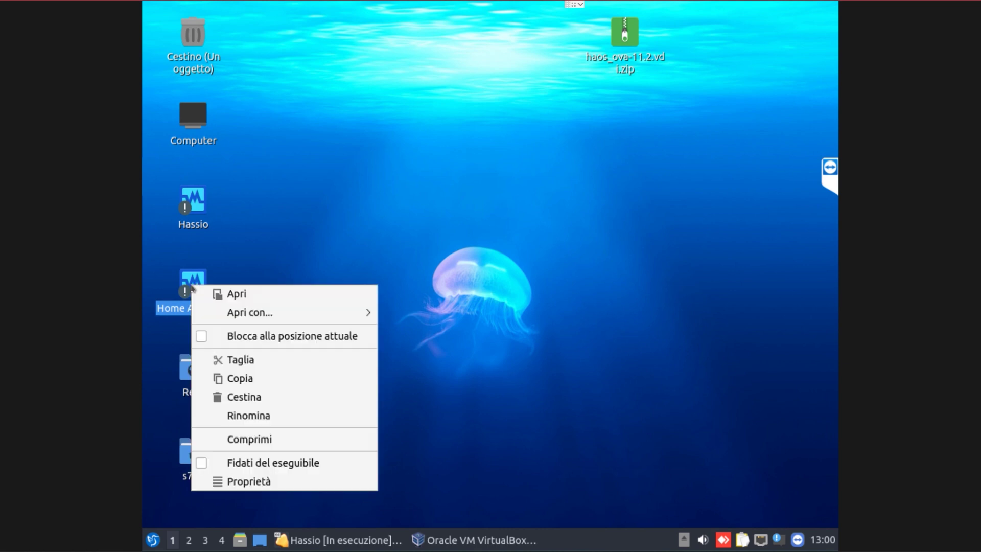
mouse_move(295, 318)
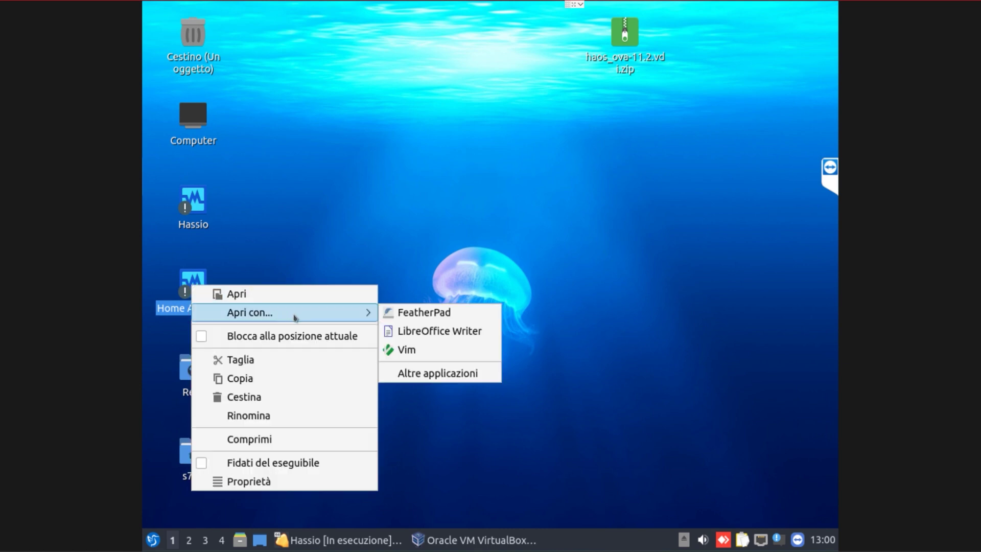
click(404, 319)
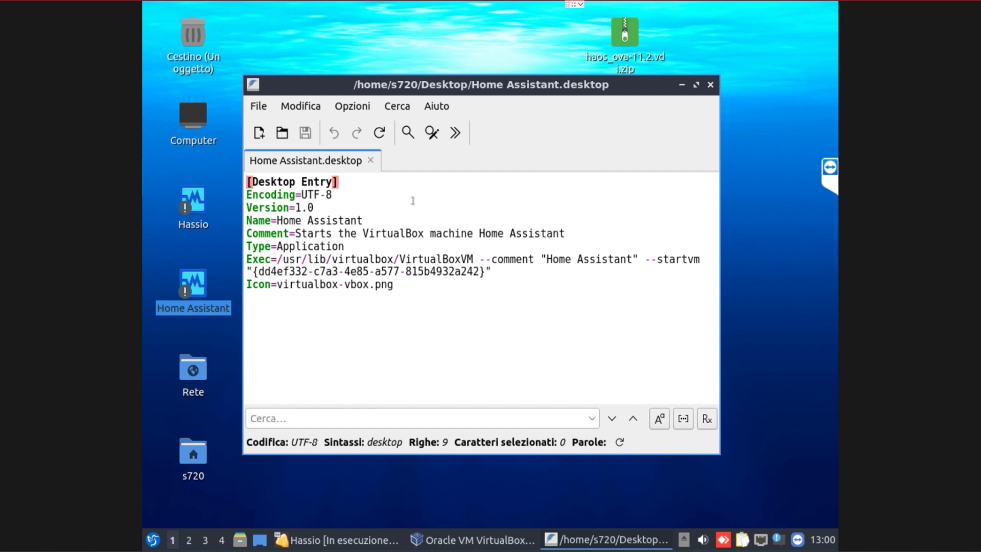
drag(279, 259, 492, 273)
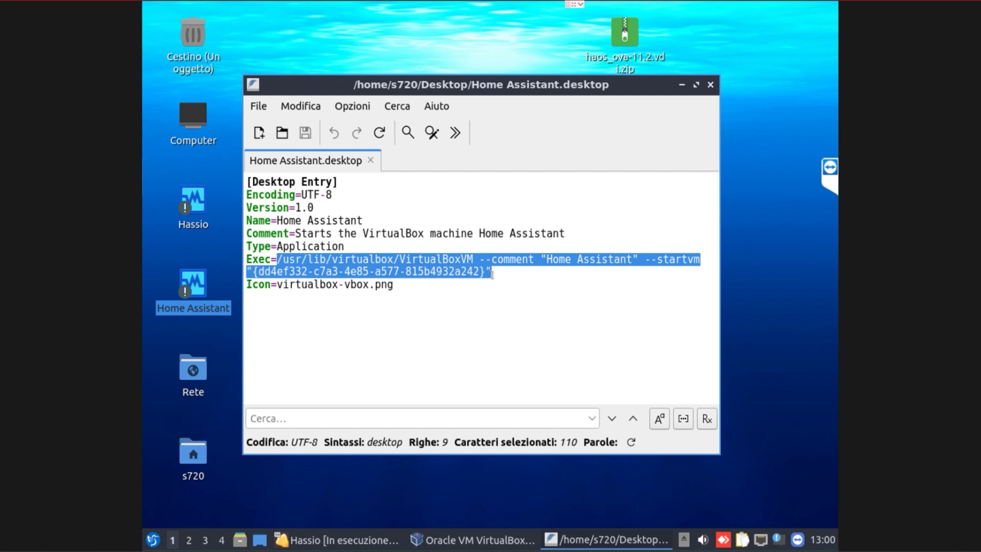
right_click(371, 266)
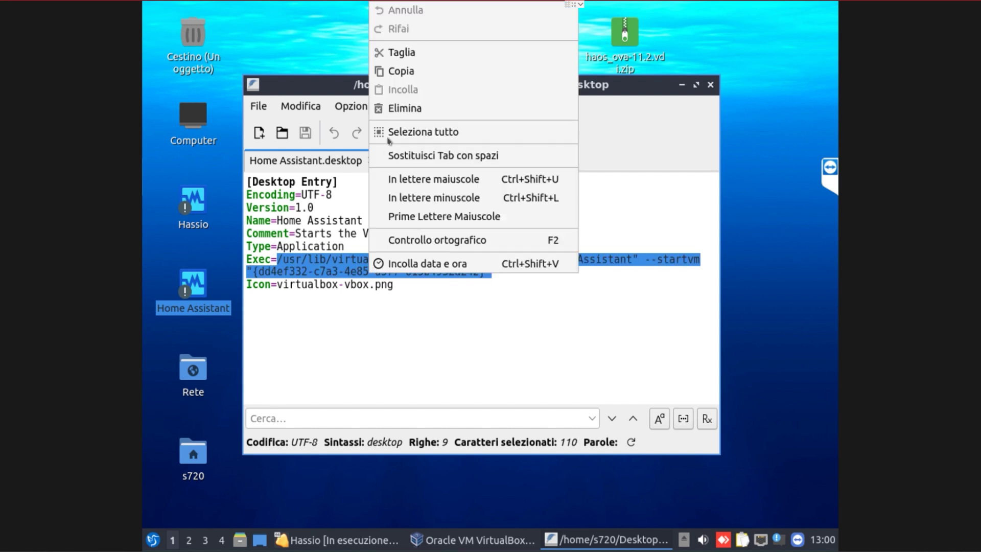
click(393, 70)
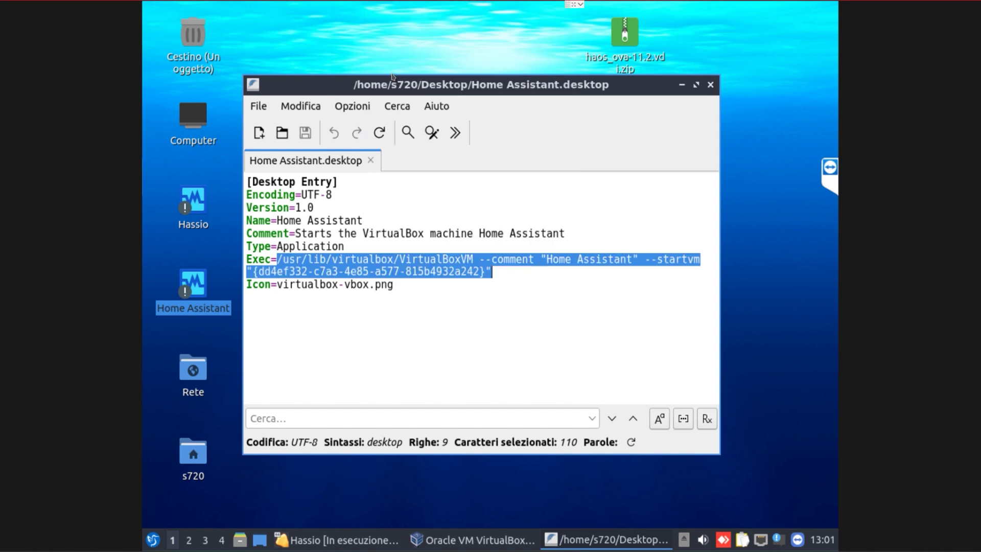
Open the Avvio automatico settings of the LXQt session (Impostazioni della sessione)
click(154, 539)
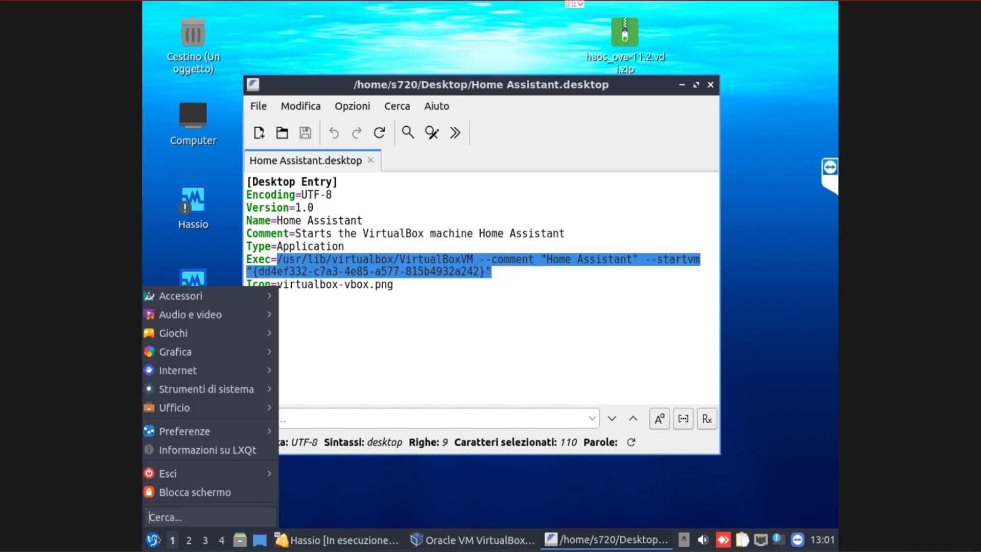
mouse_move(236, 429)
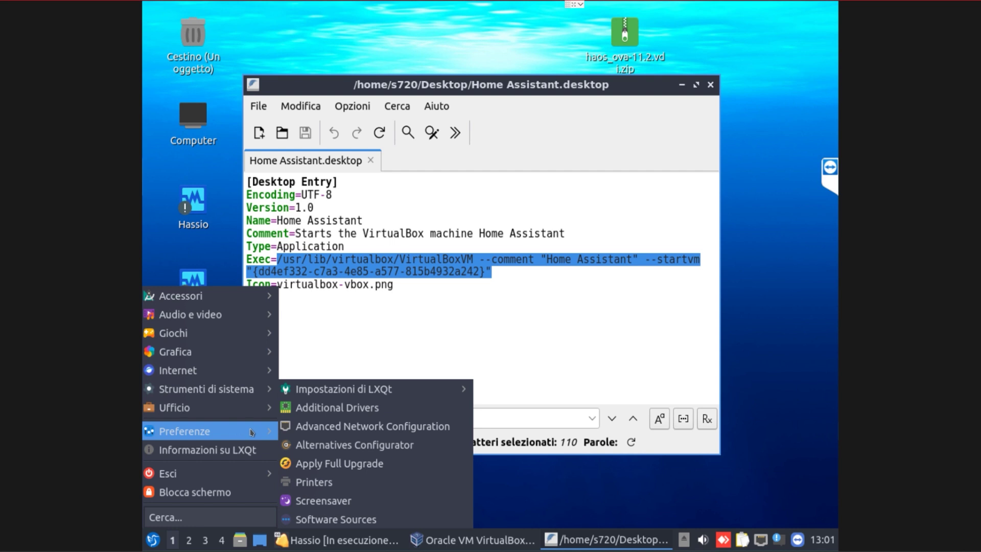
mouse_move(360, 394)
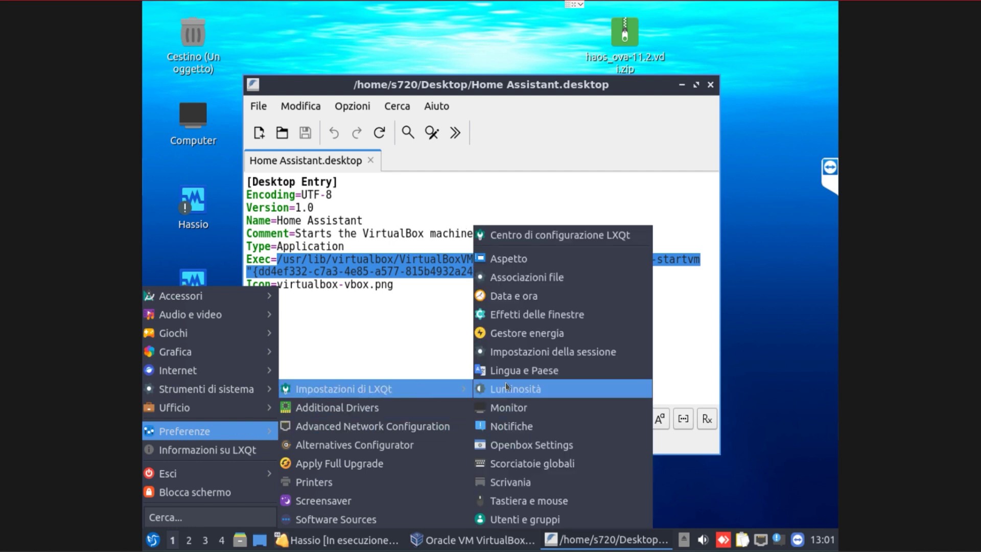
click(555, 352)
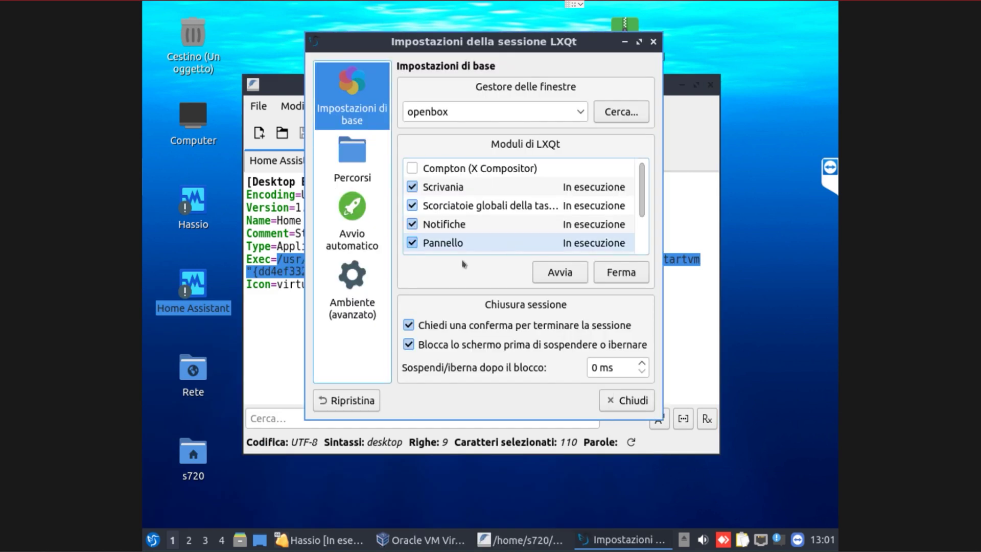
click(359, 223)
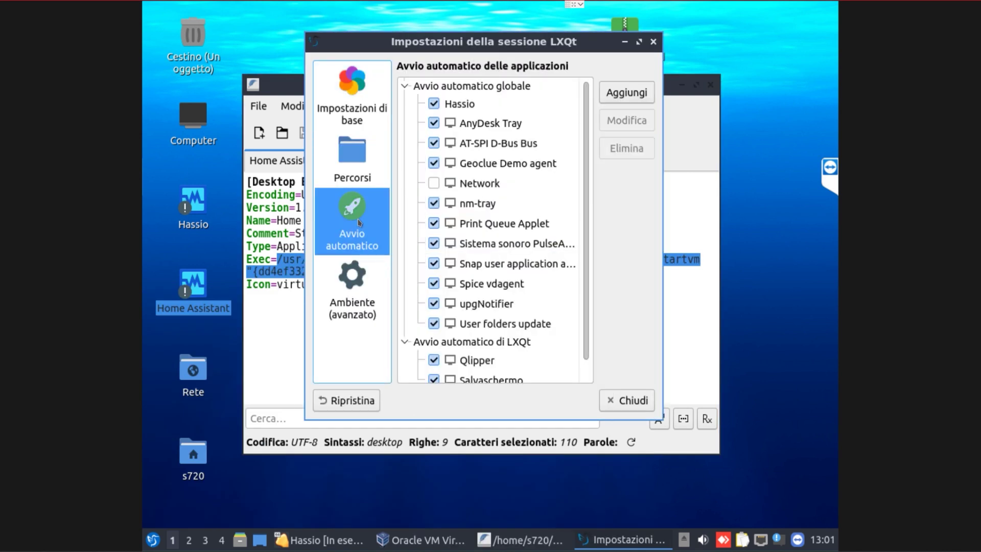
Fill in a new autostart entry named Home Assistant with the copied start command, and discard the entry
click(631, 100)
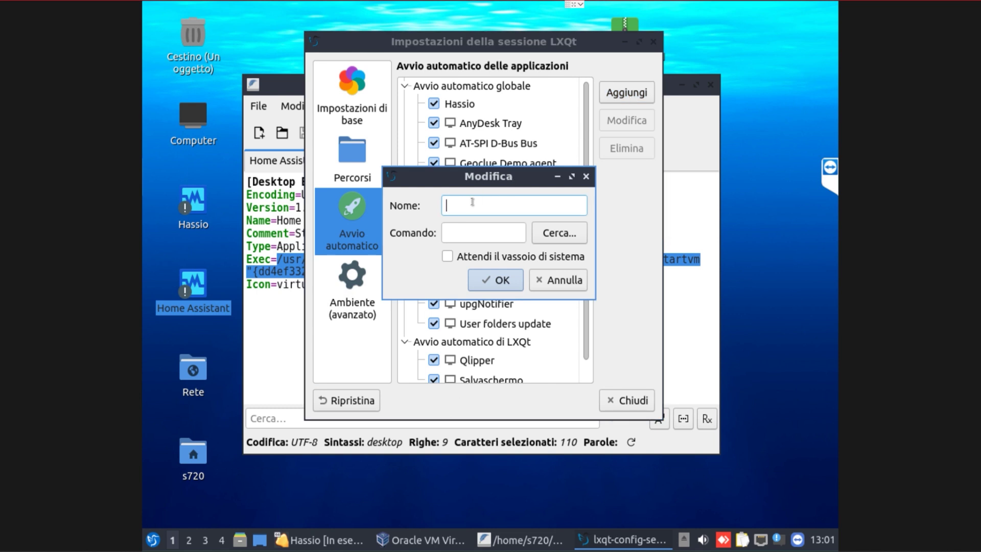
text(Home Assistant)
click(469, 233)
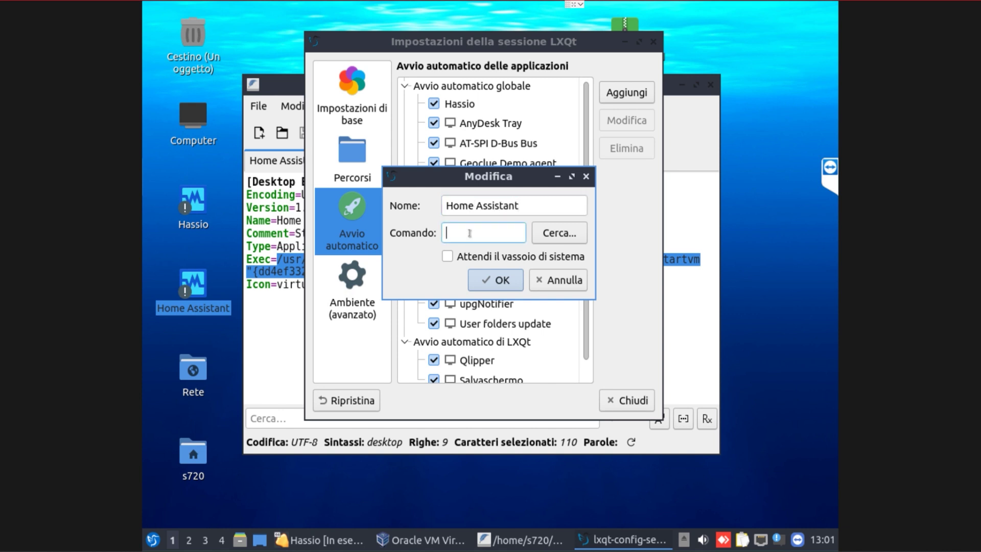
key(ctrl+v)
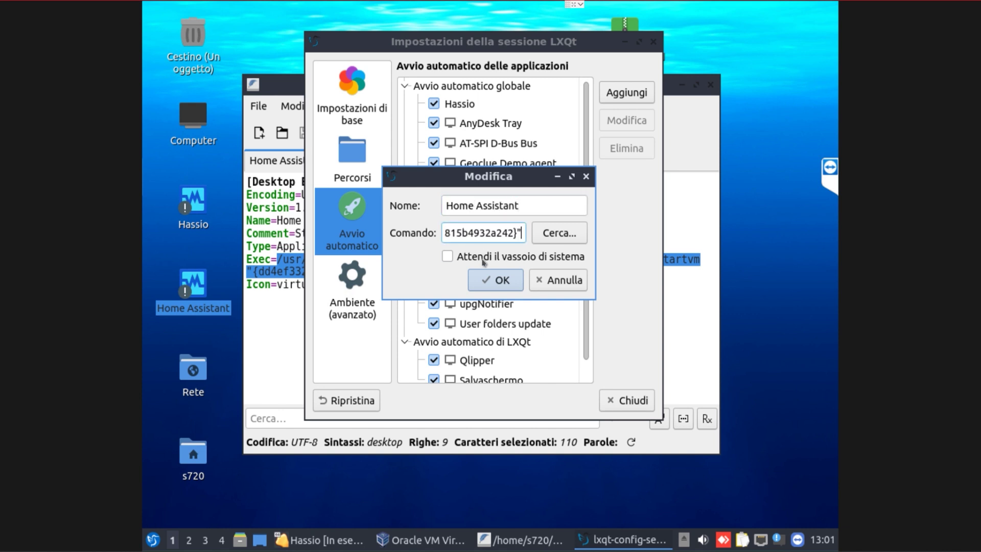
click(558, 280)
Examine the command of the existing Hassio autostart entry and leave the entry without saving
click(461, 104)
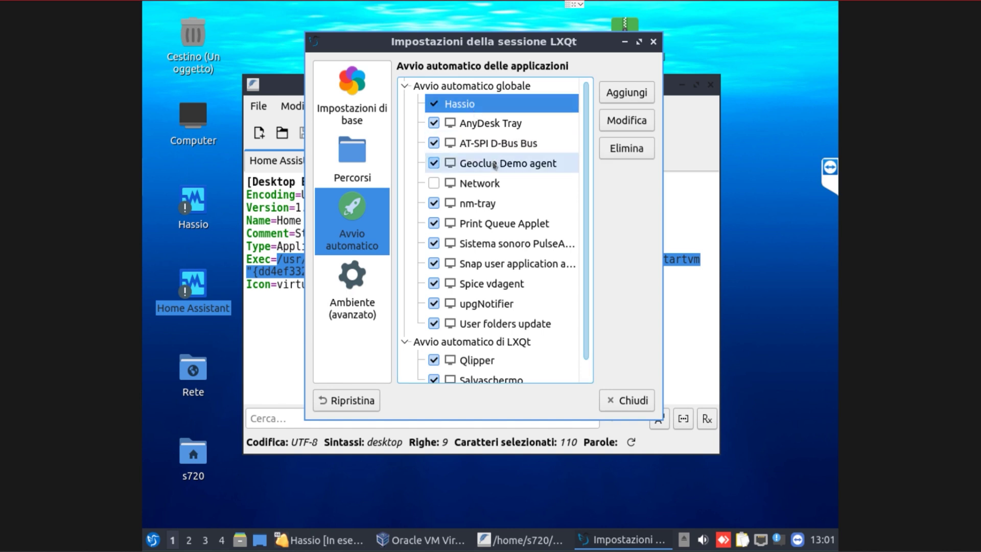
click(614, 121)
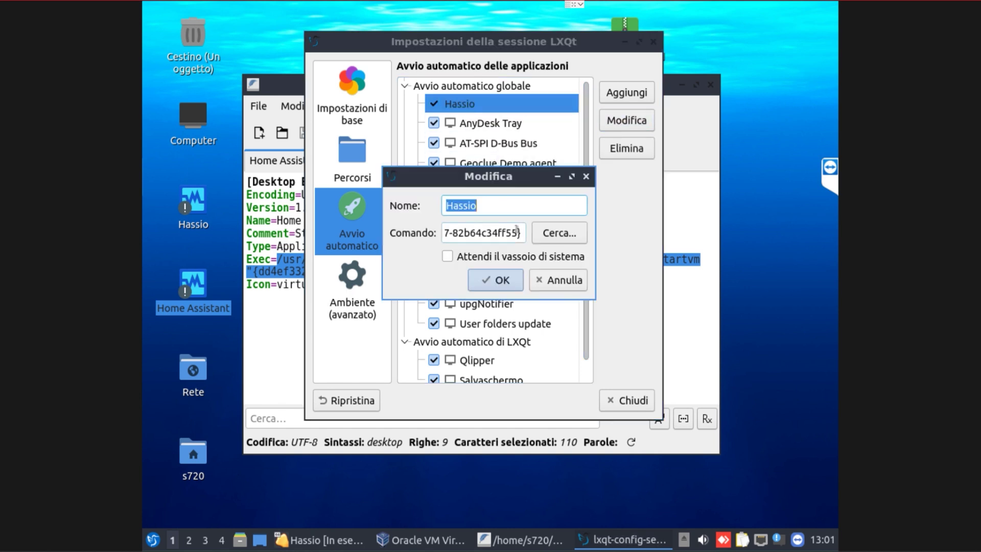
drag(522, 233, 305, 235)
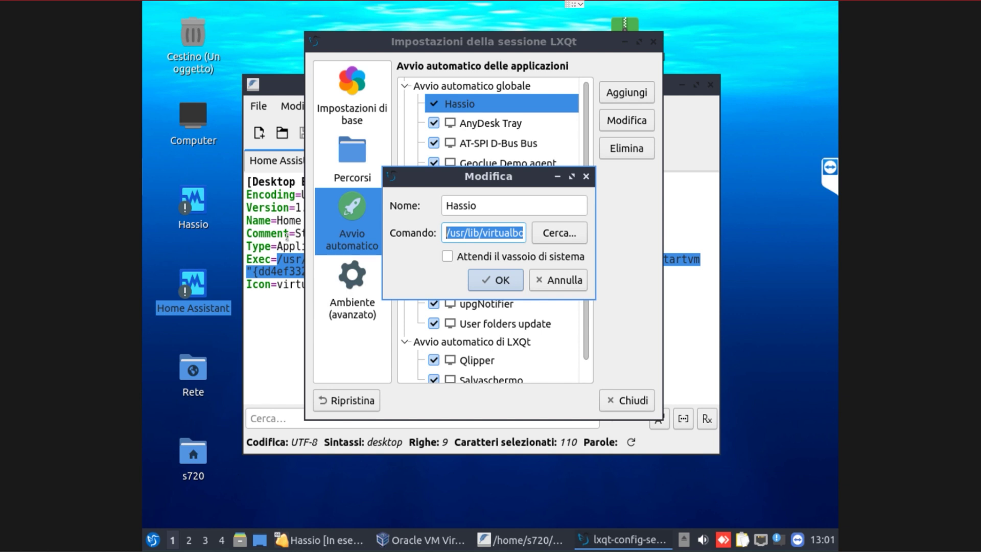
click(558, 280)
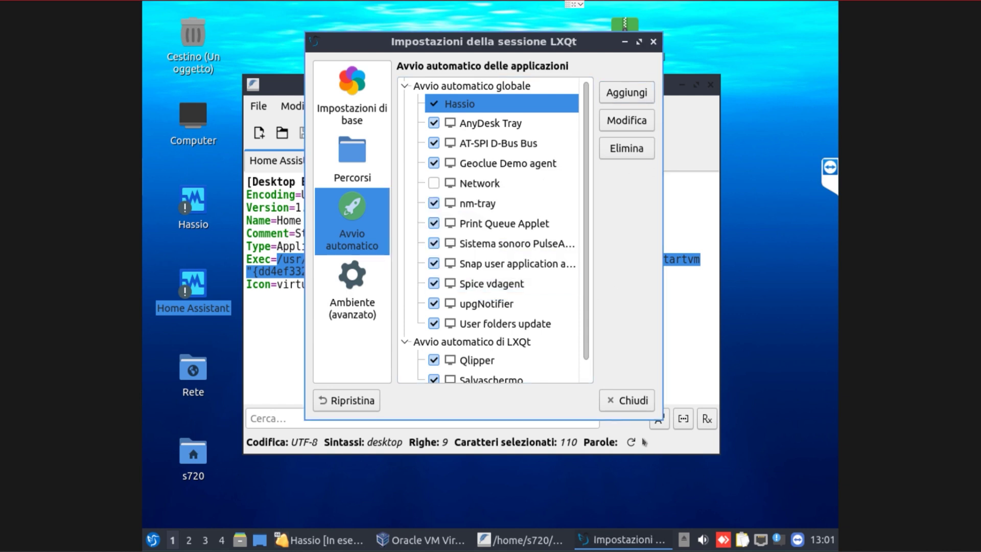
Close the session settings and the shortcut file, and bring back the VirtualBox manager
click(624, 400)
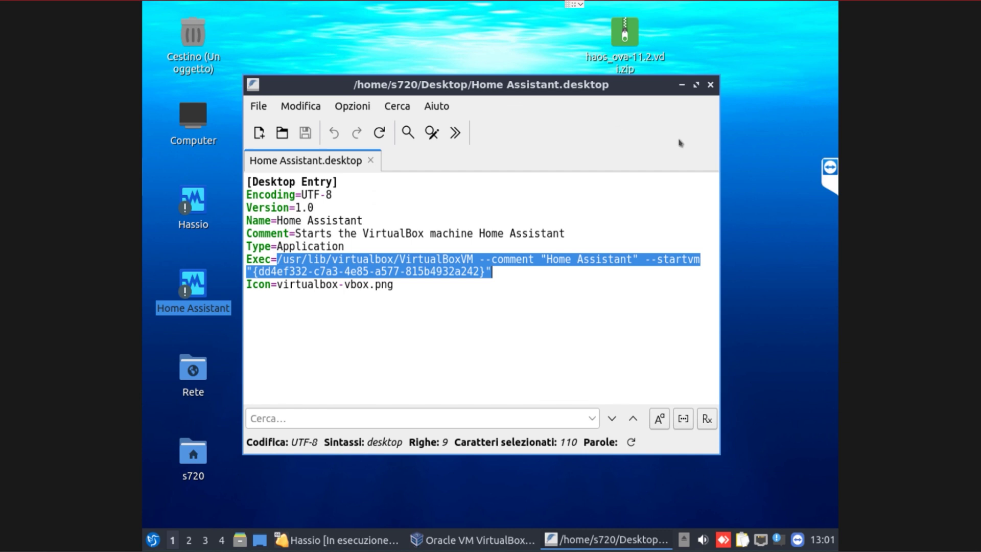
click(711, 84)
click(285, 250)
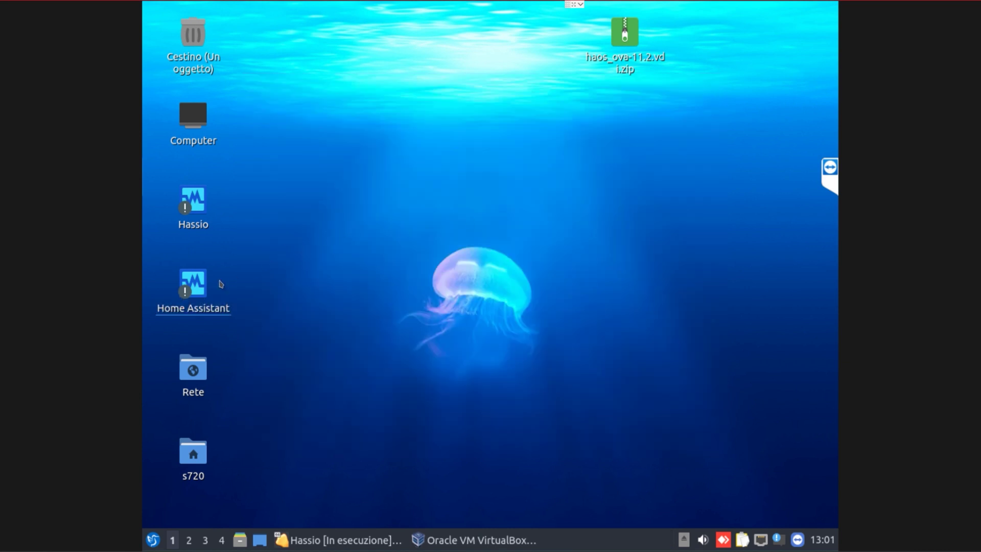
click(454, 539)
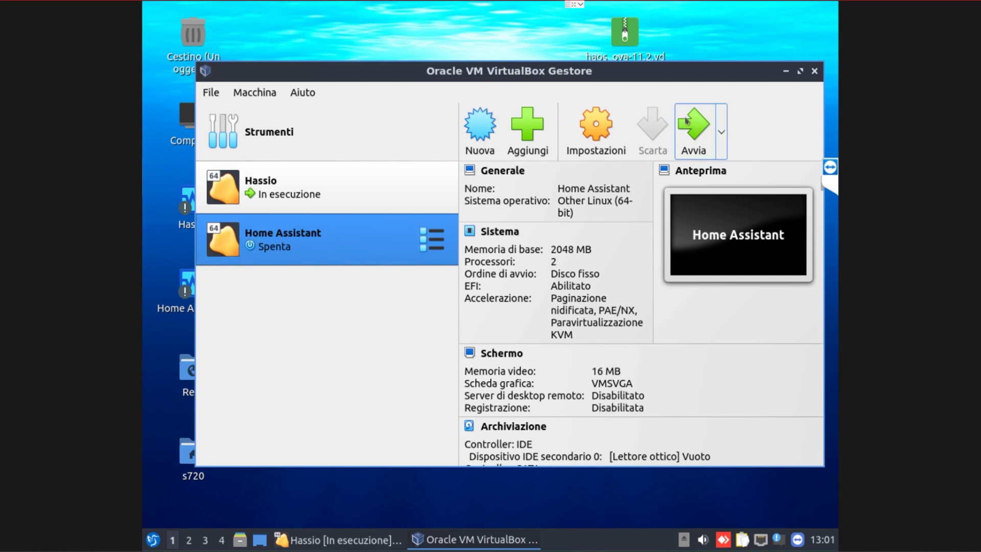
mouse_move(291, 254)
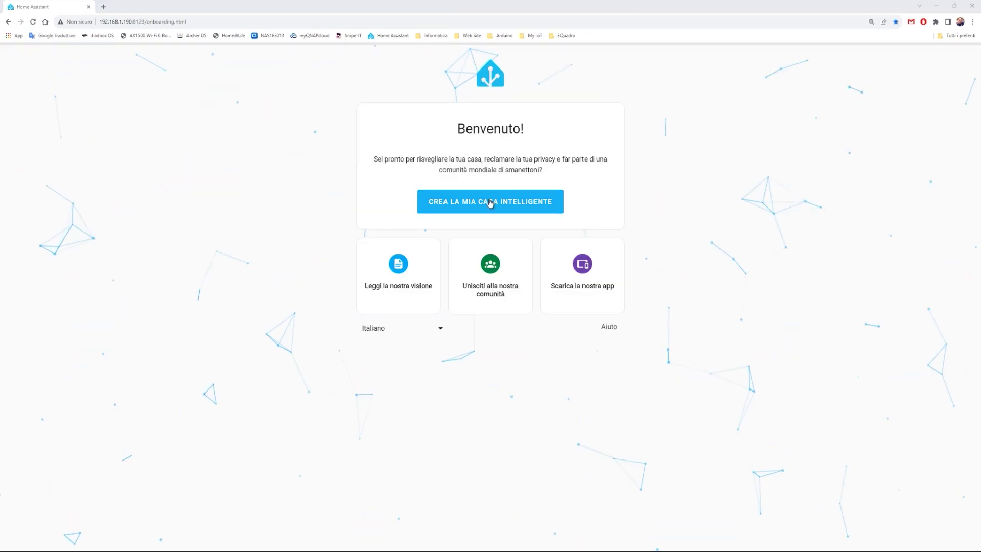
In the browser, start creating the smart home in Home Assistant and fill in the new user's name, username and password
click(469, 203)
click(435, 184)
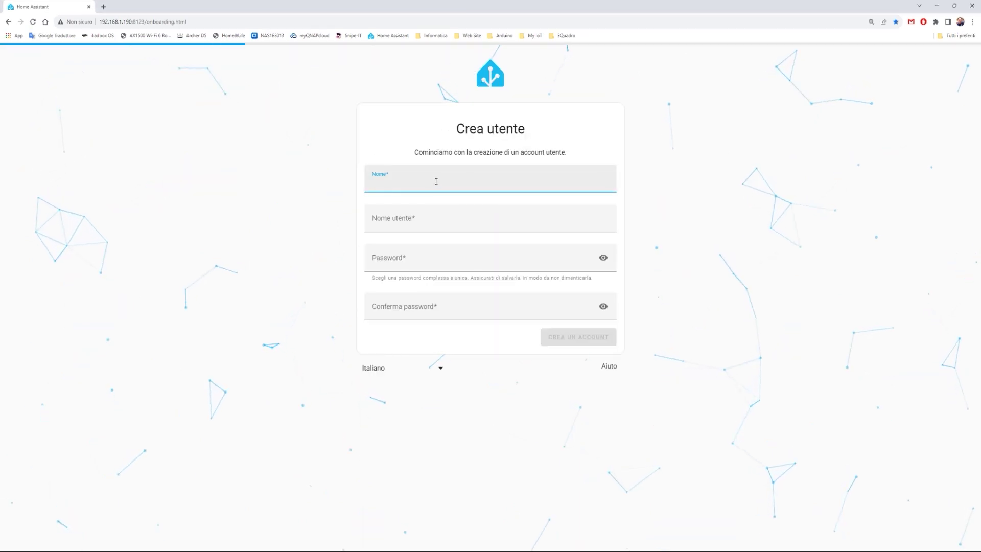
text(Lillo)
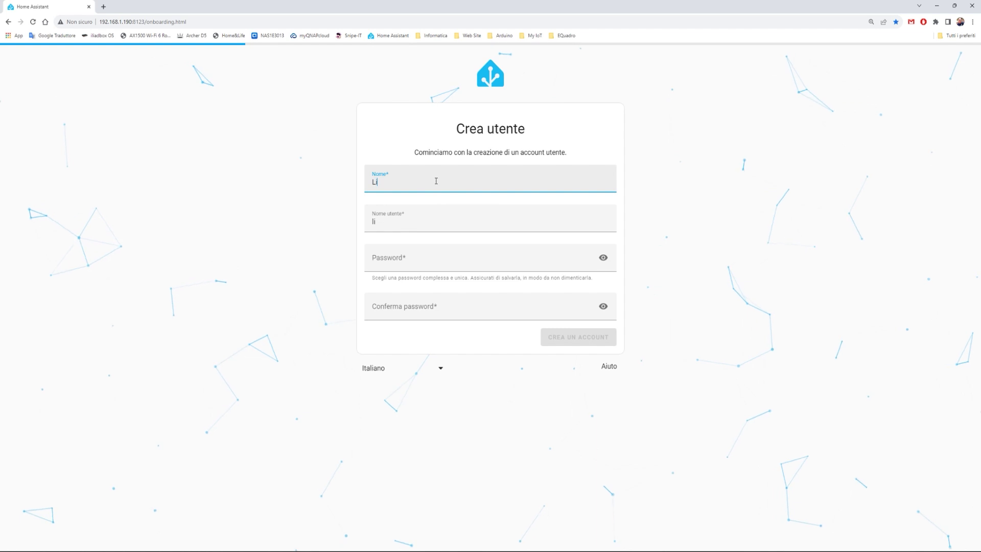
click(401, 219)
click(408, 261)
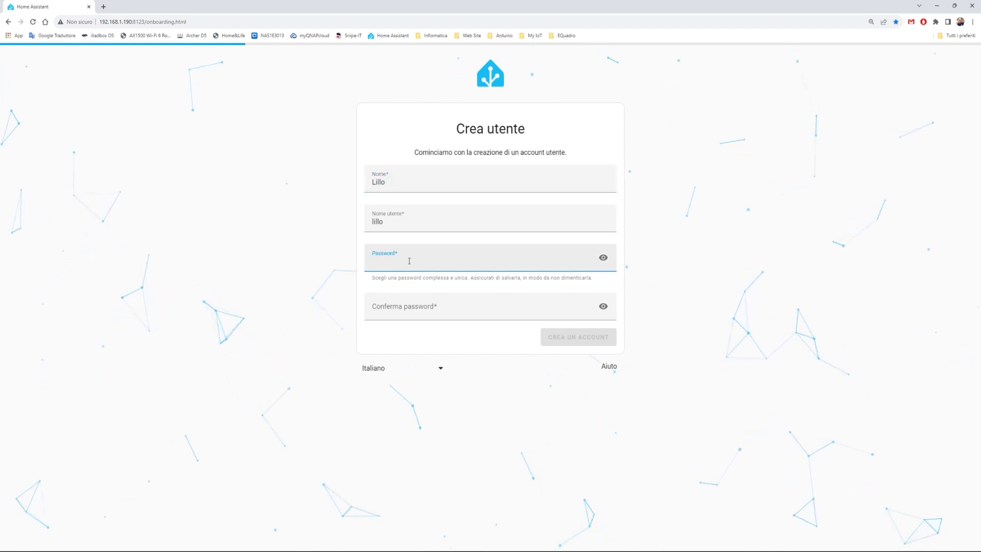
text(••••••)
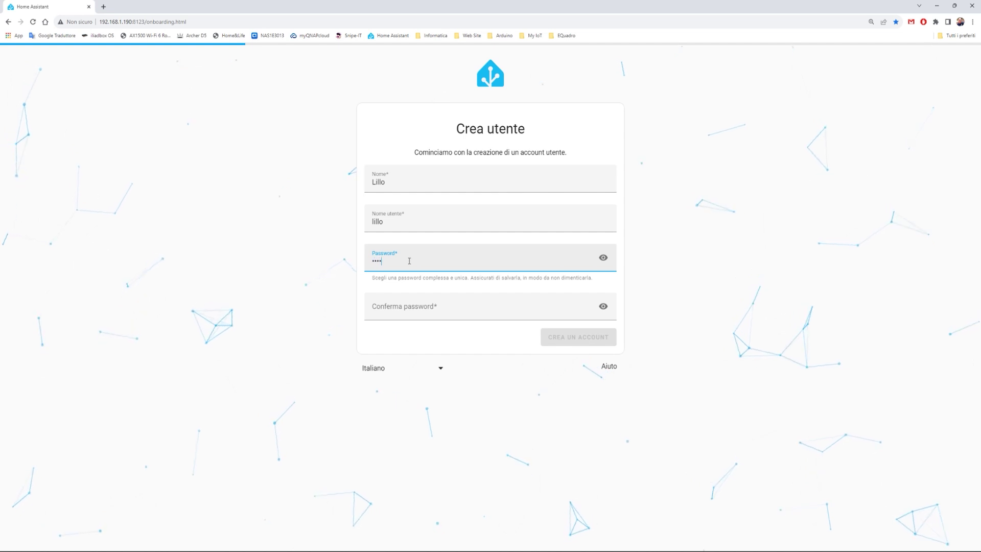
text(•••••••••)
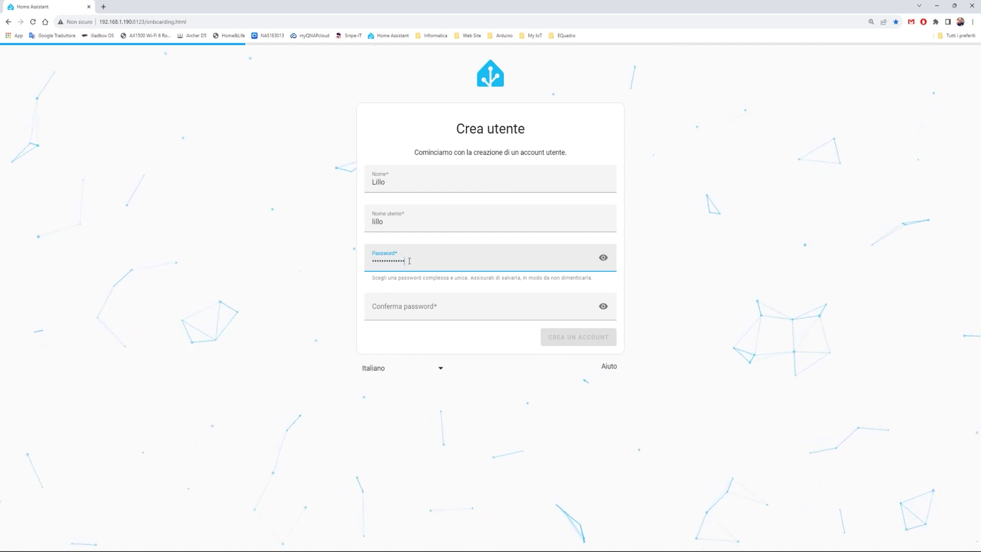